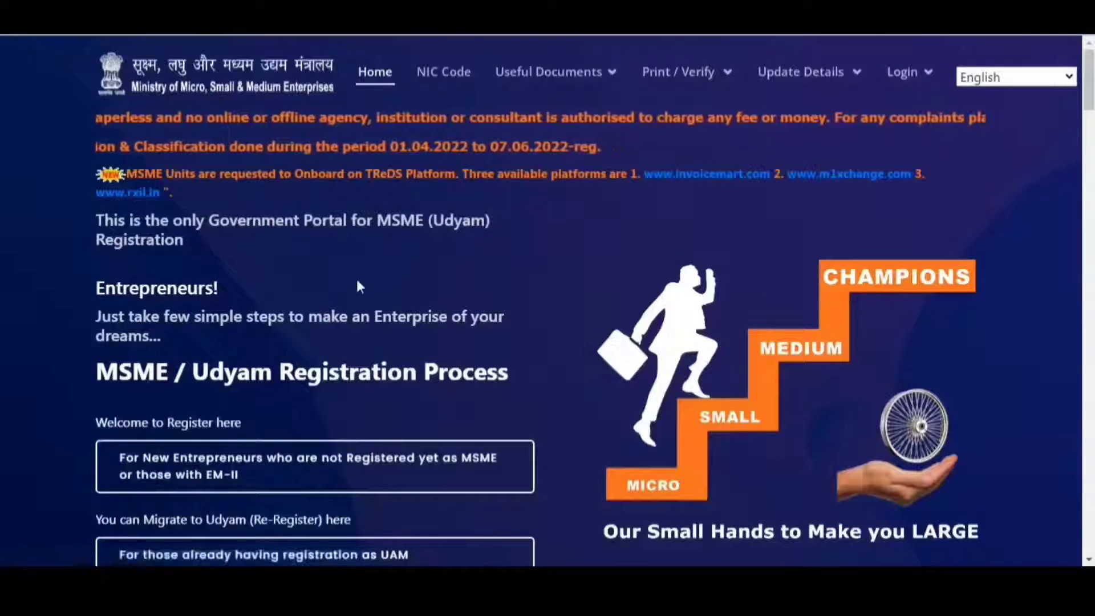
Browse the Udyam home page and start registration as a new entrepreneur
scroll(553, 341, down, 2)
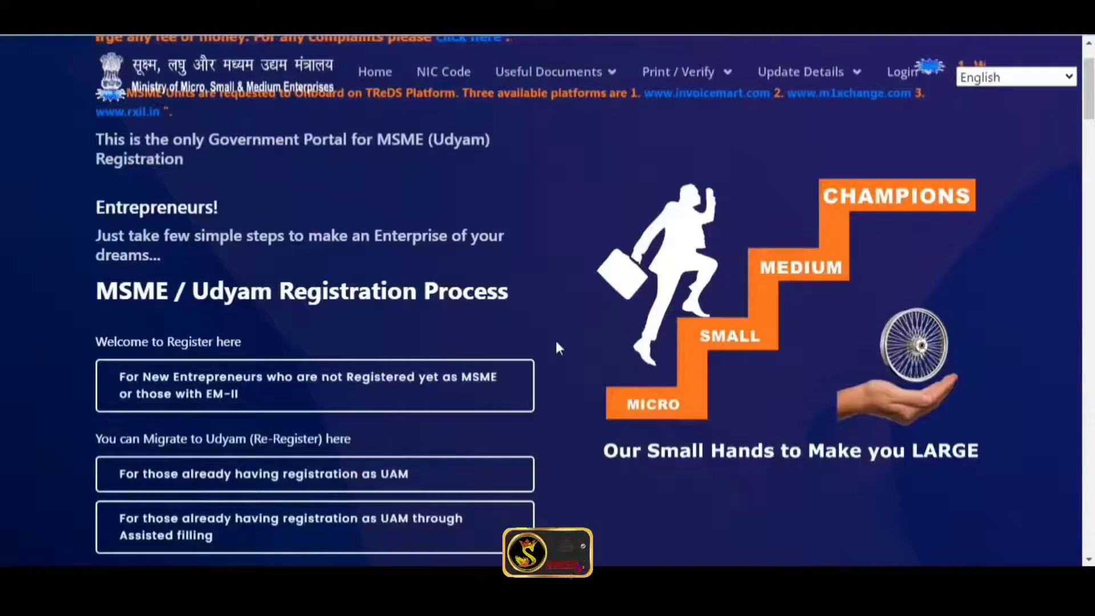
scroll(555, 351, up, 2)
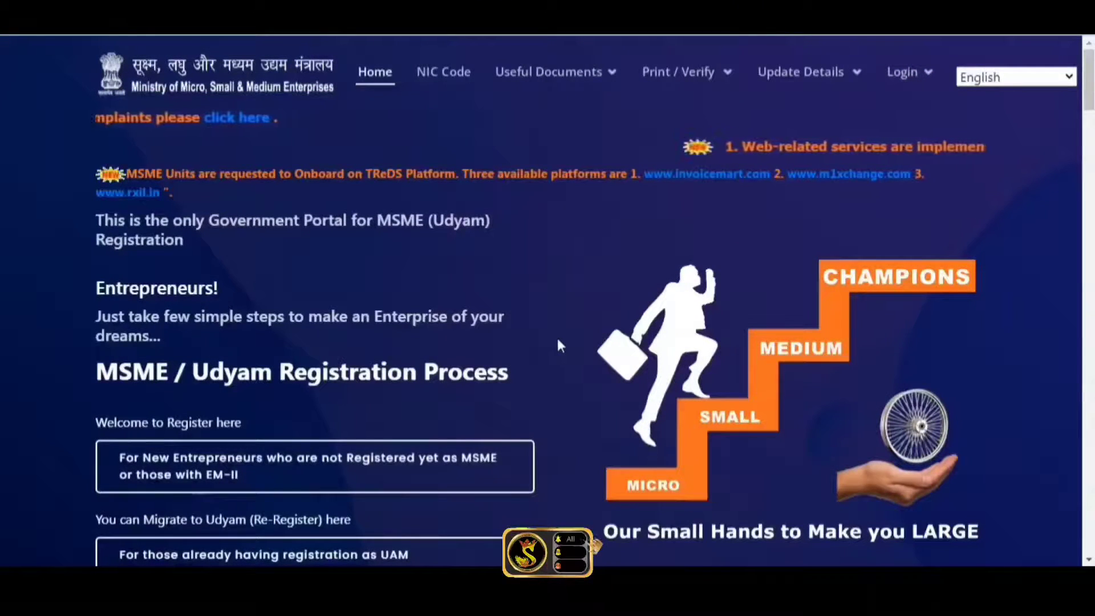
scroll(557, 342, down, 2)
scroll(557, 341, down, 1)
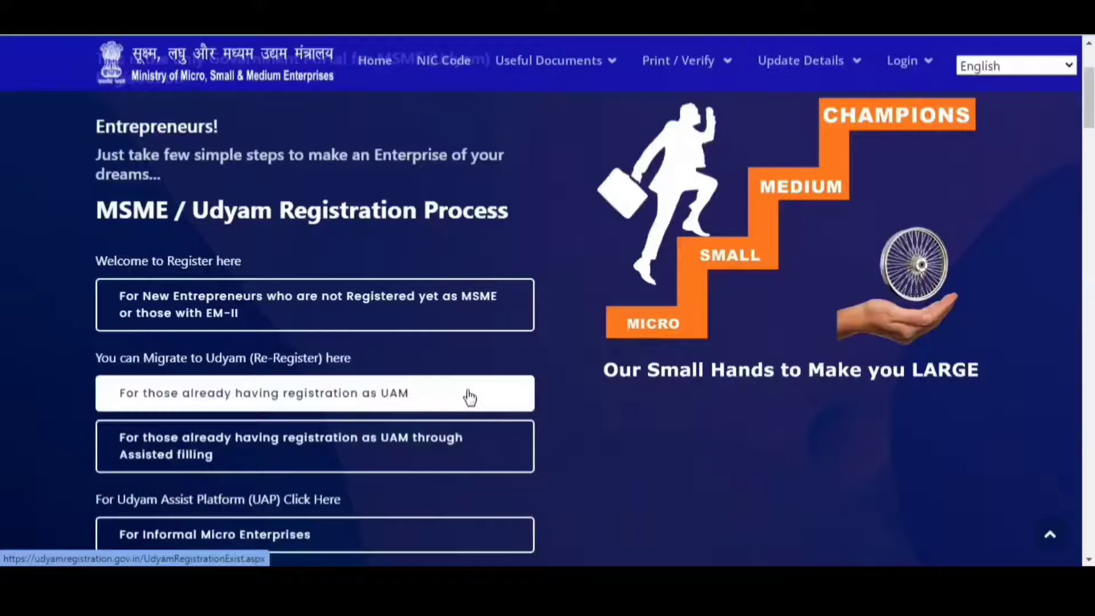
scroll(628, 406, up, 3)
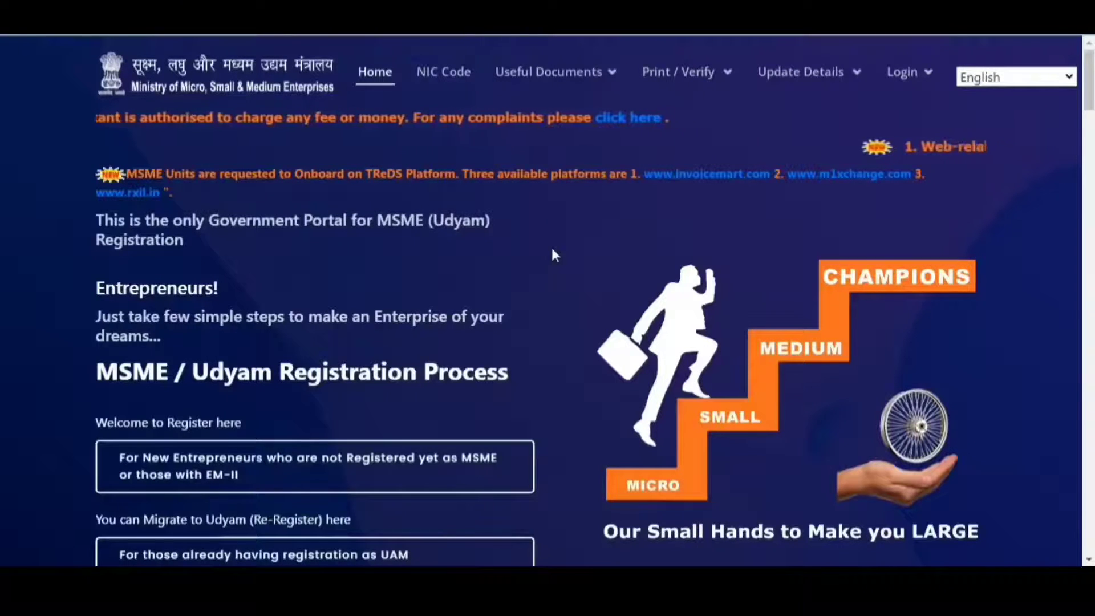
mouse_move(392, 547)
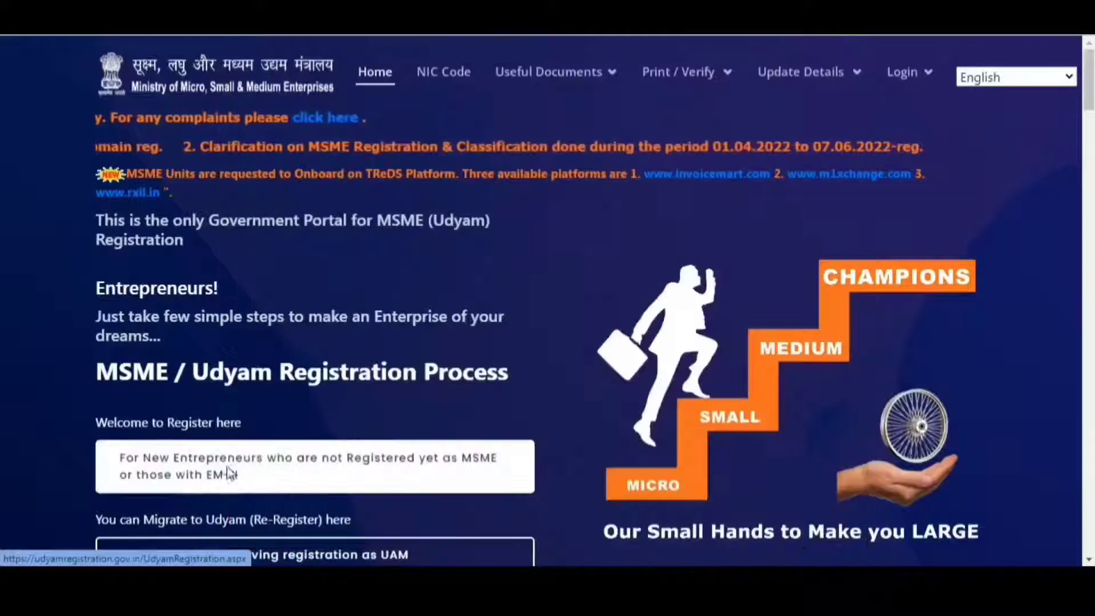
click(229, 473)
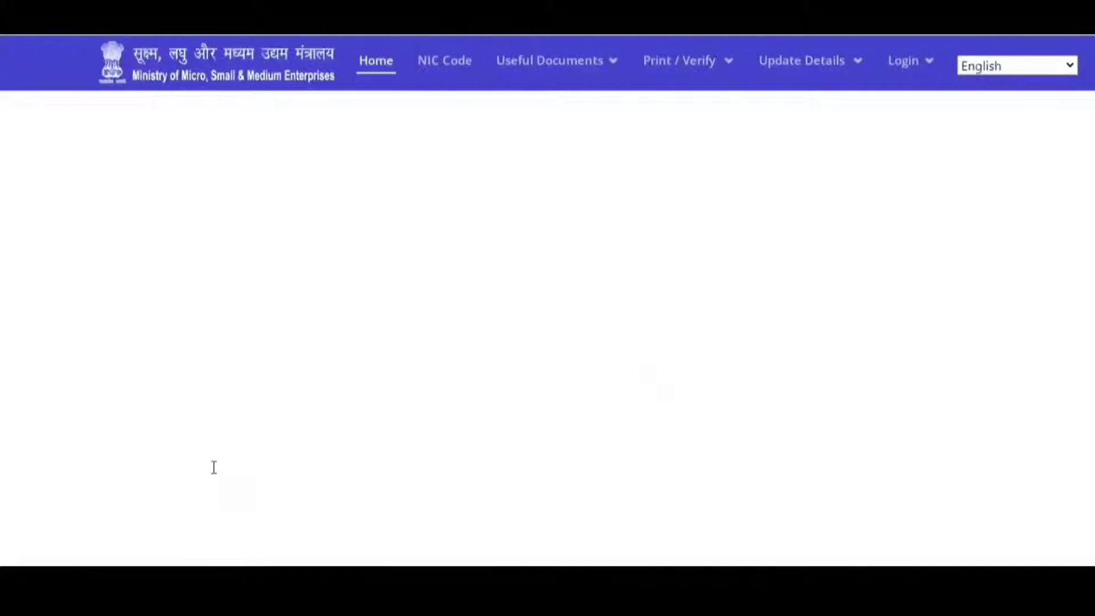
Enter the entrepreneur's Aadhaar number and name, then verify them with the OTP
click(234, 291)
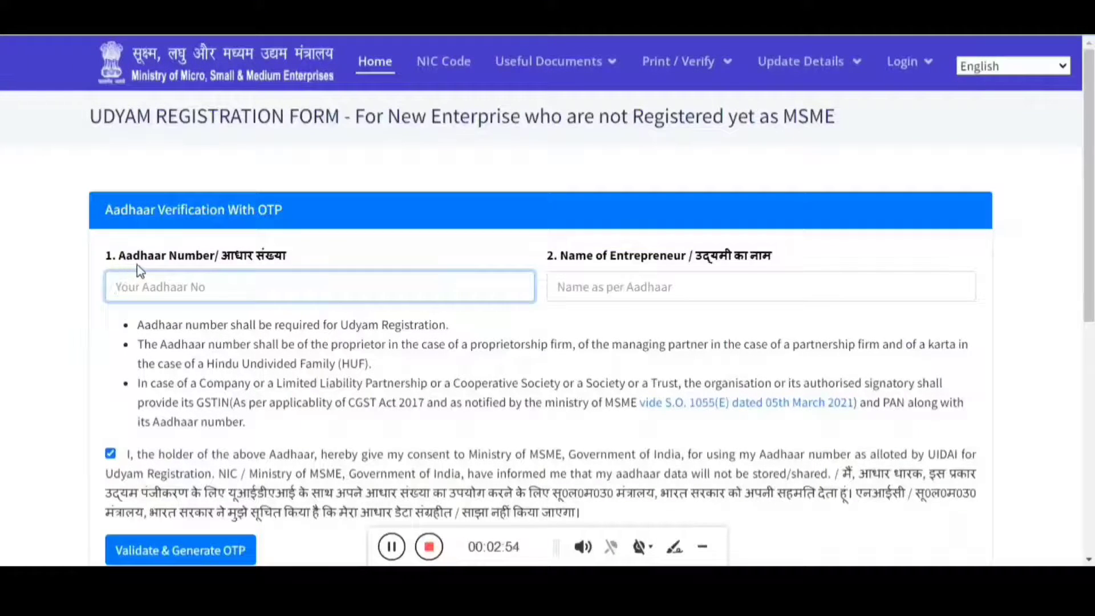
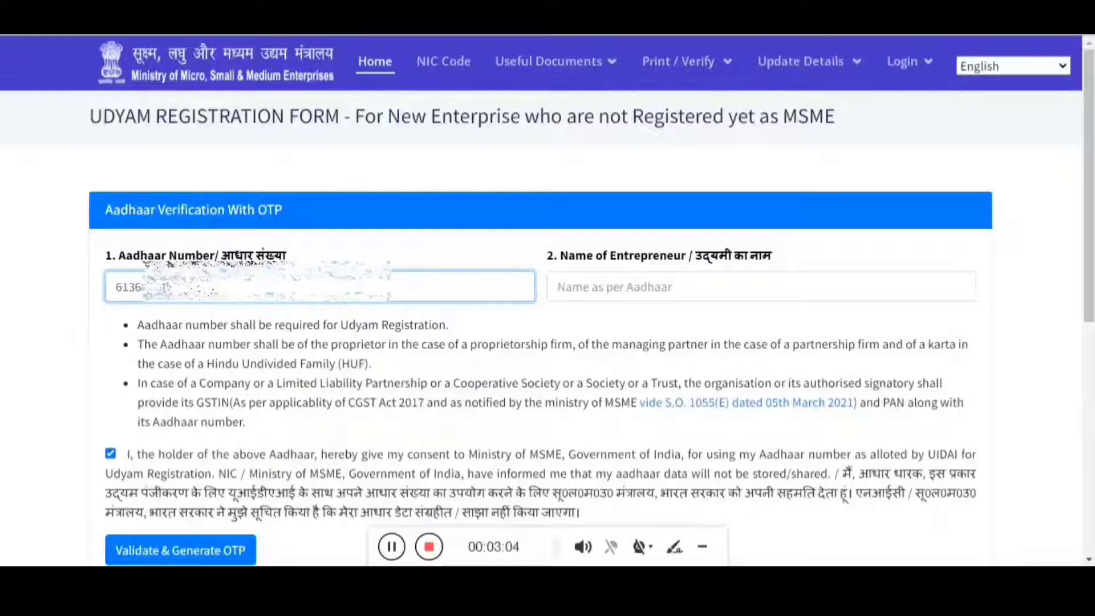
click(593, 291)
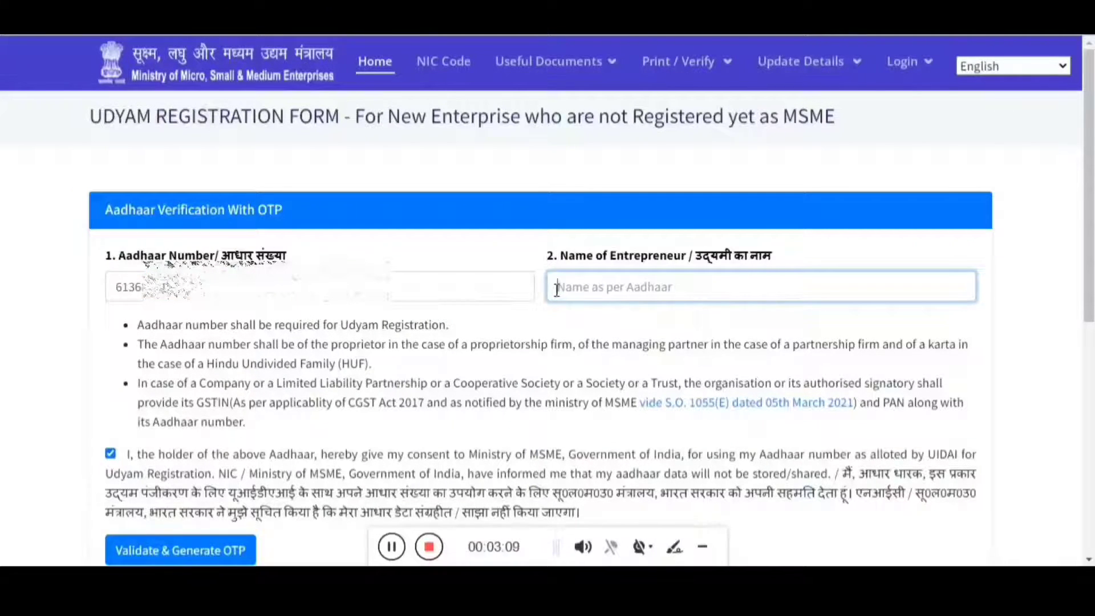
text(SHASH)
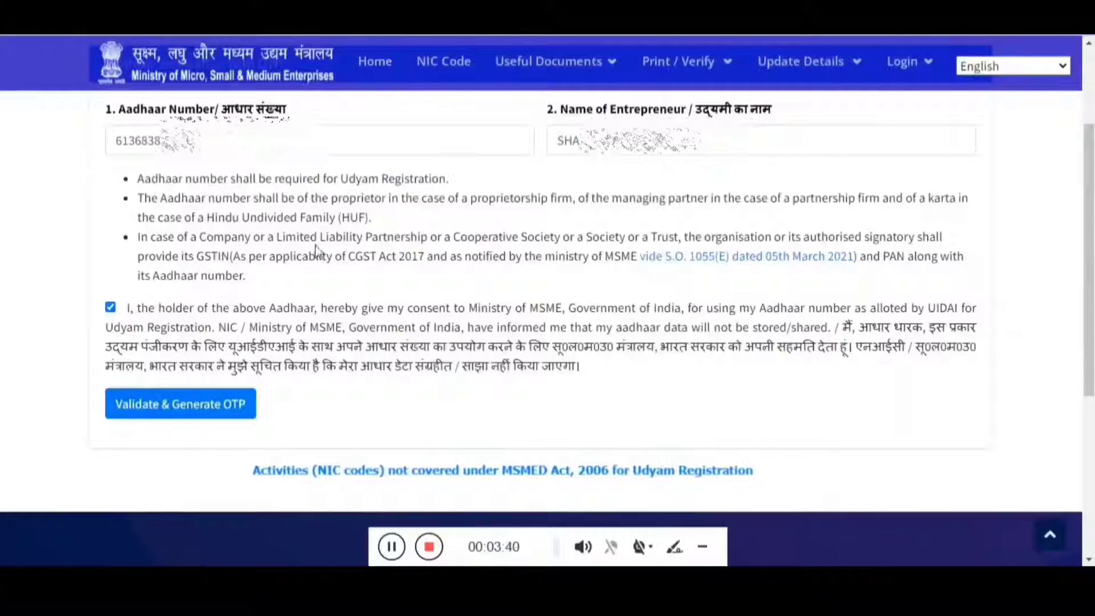
click(191, 406)
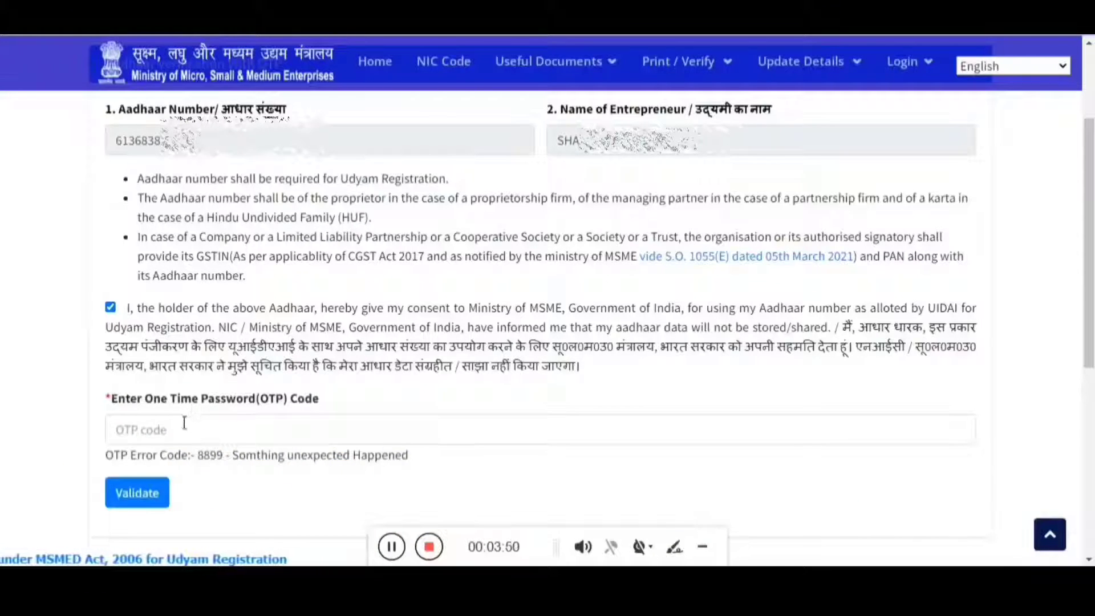
click(184, 428)
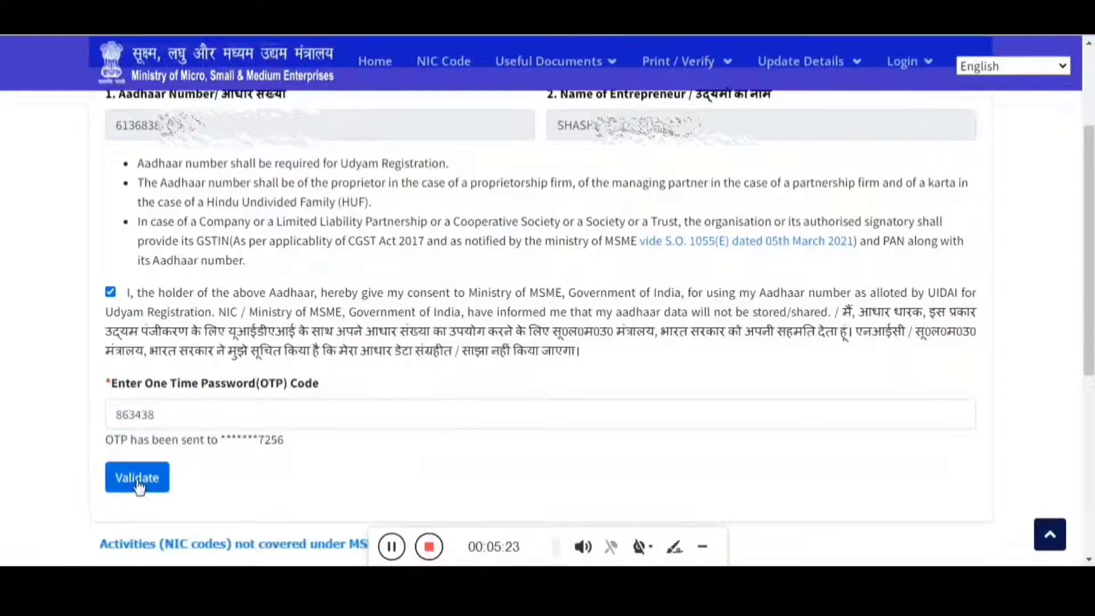
click(137, 479)
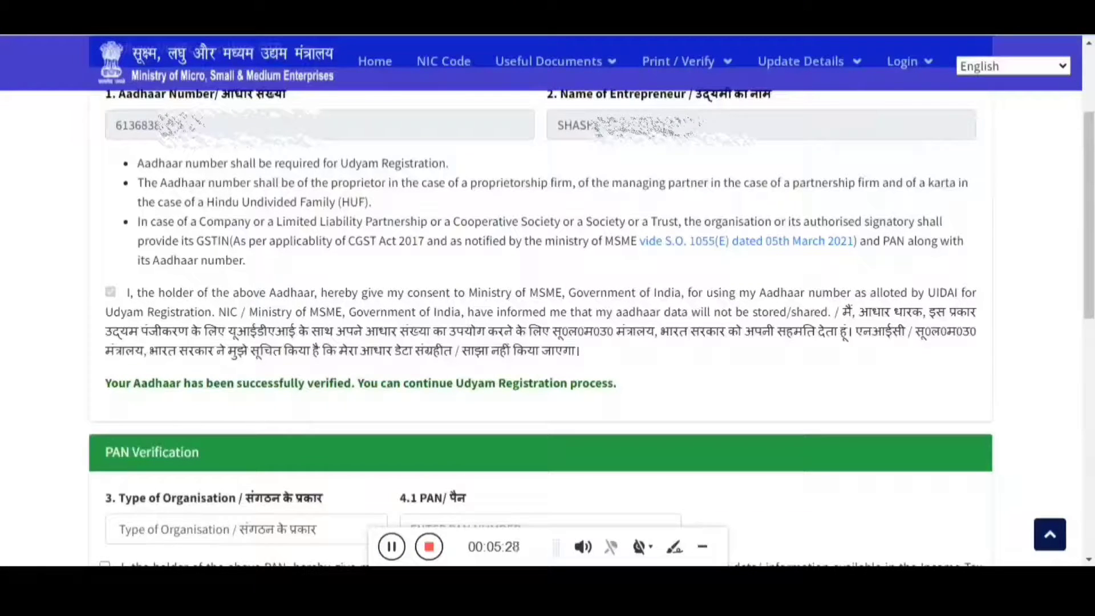
Choose '1. Proprietary' as organisation type, enter the PAN, and validate it
scroll(610, 451, down, 3)
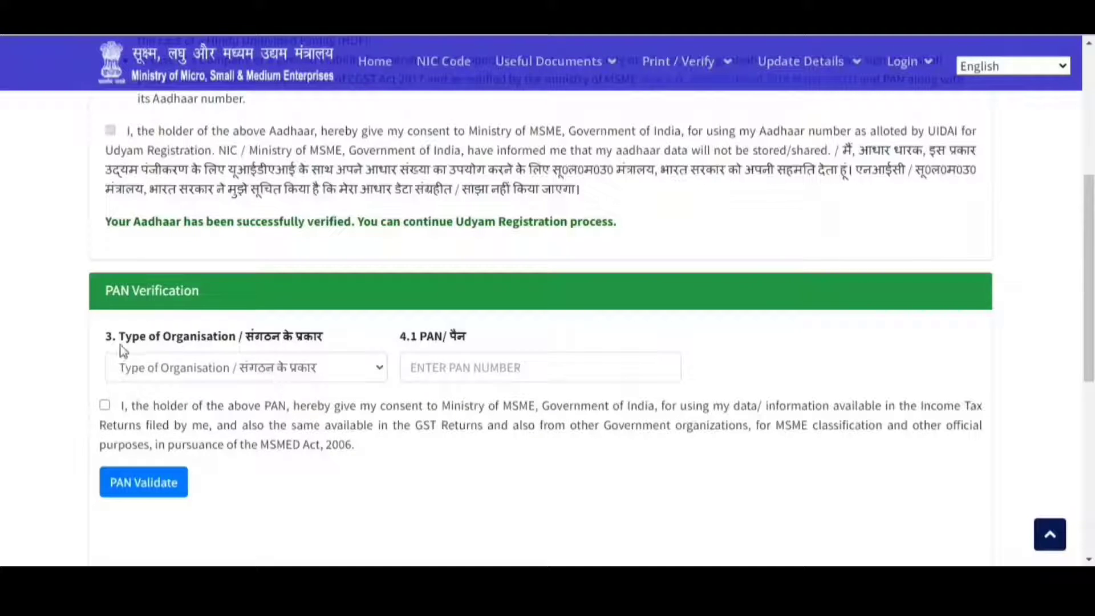
click(253, 368)
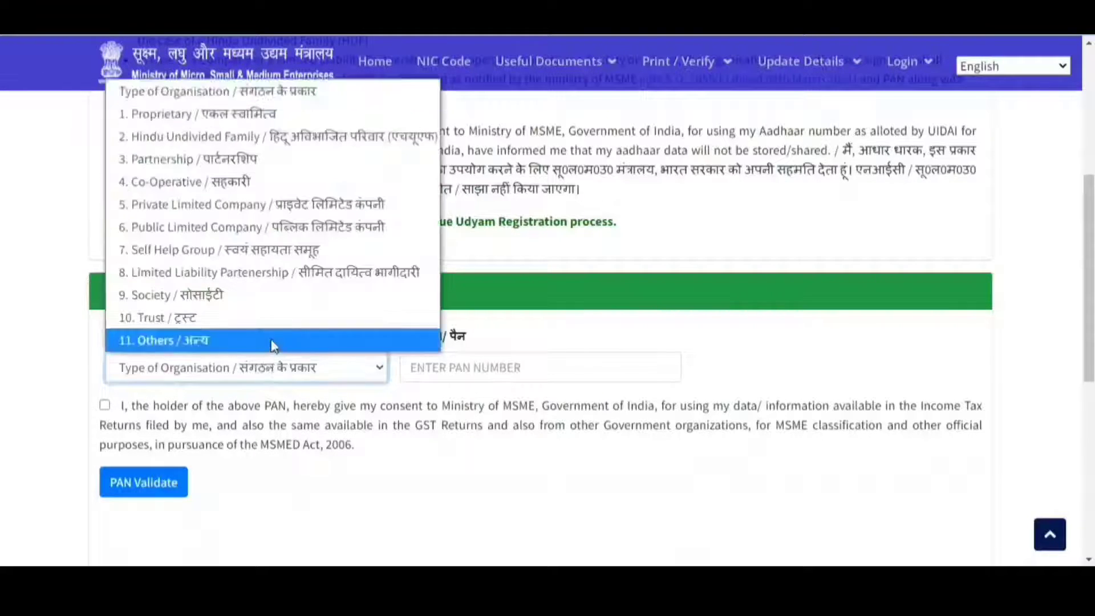
click(165, 115)
click(451, 368)
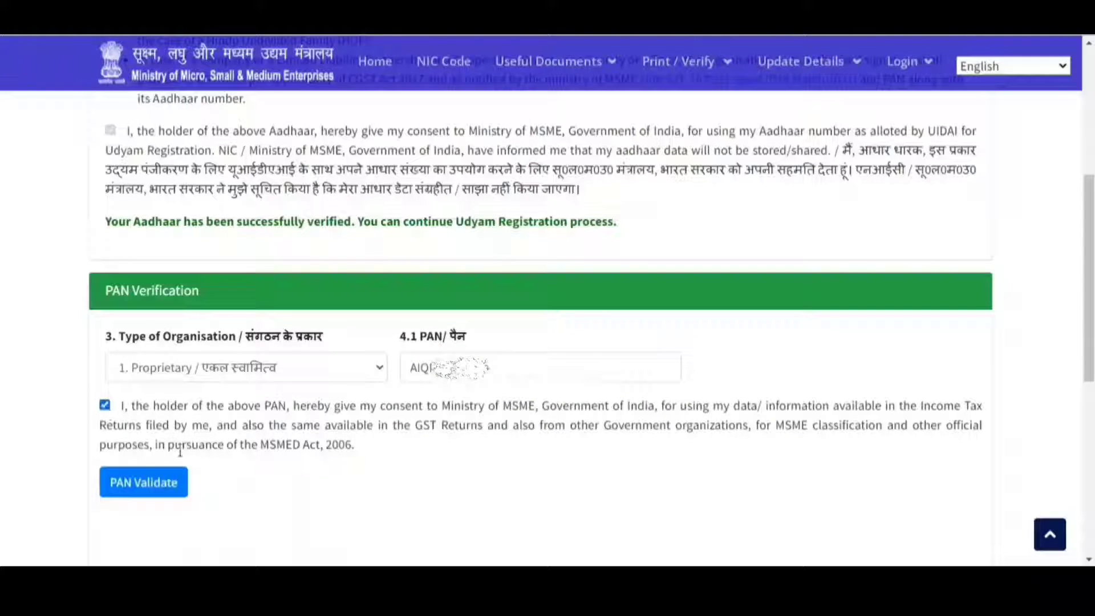
click(142, 489)
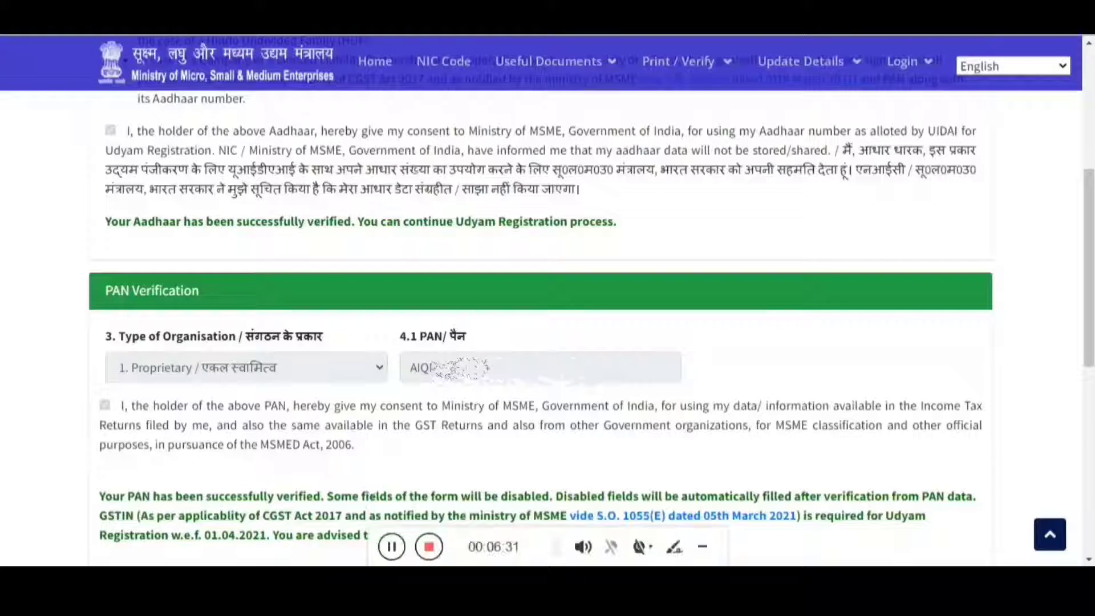
Scroll down to the Mobile Number field and dismiss the autofill suggestions
scroll(387, 547, down, 3)
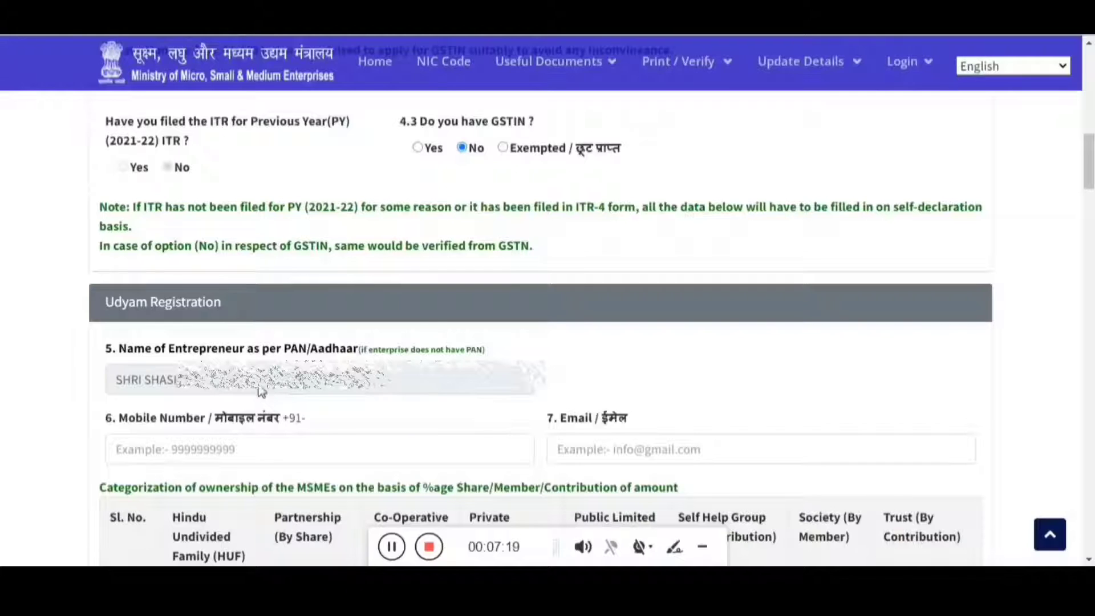
click(284, 456)
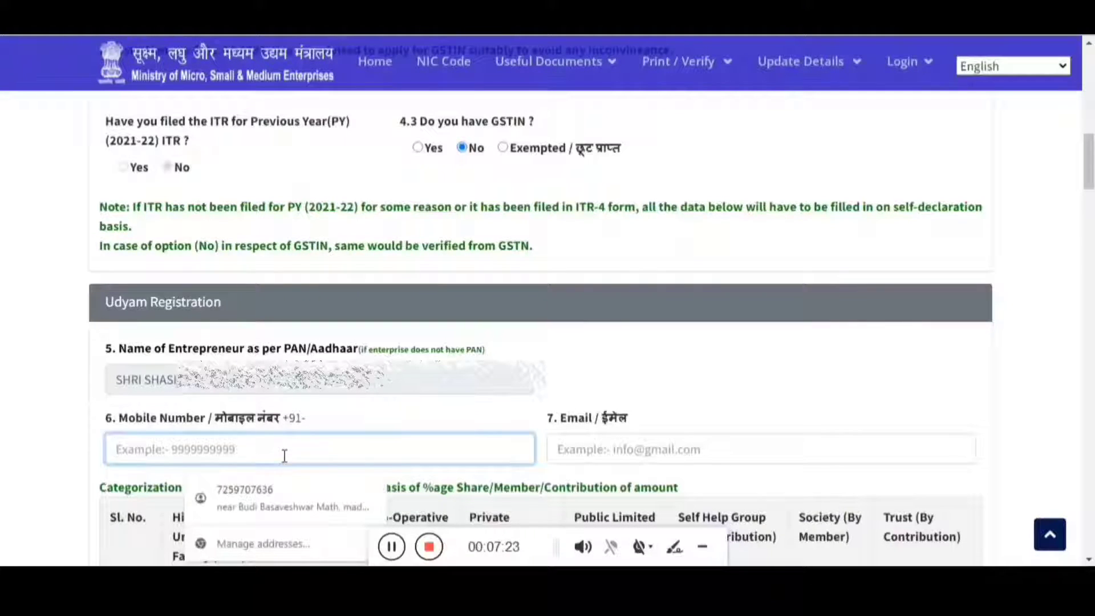
click(368, 428)
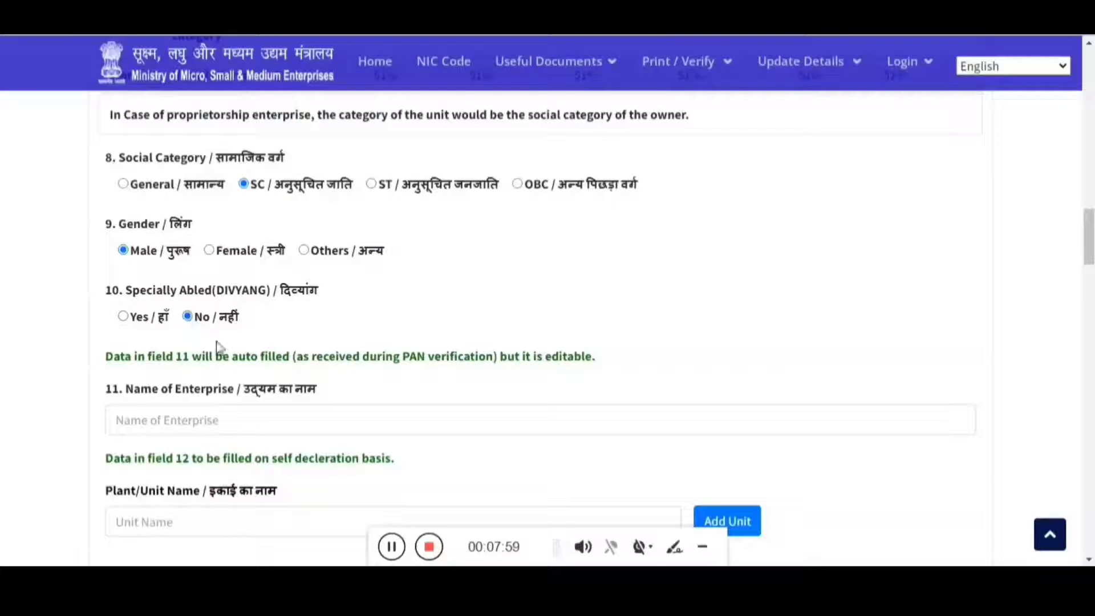
Enter the enterprise name and plant/unit name, then add the unit to the list
click(216, 421)
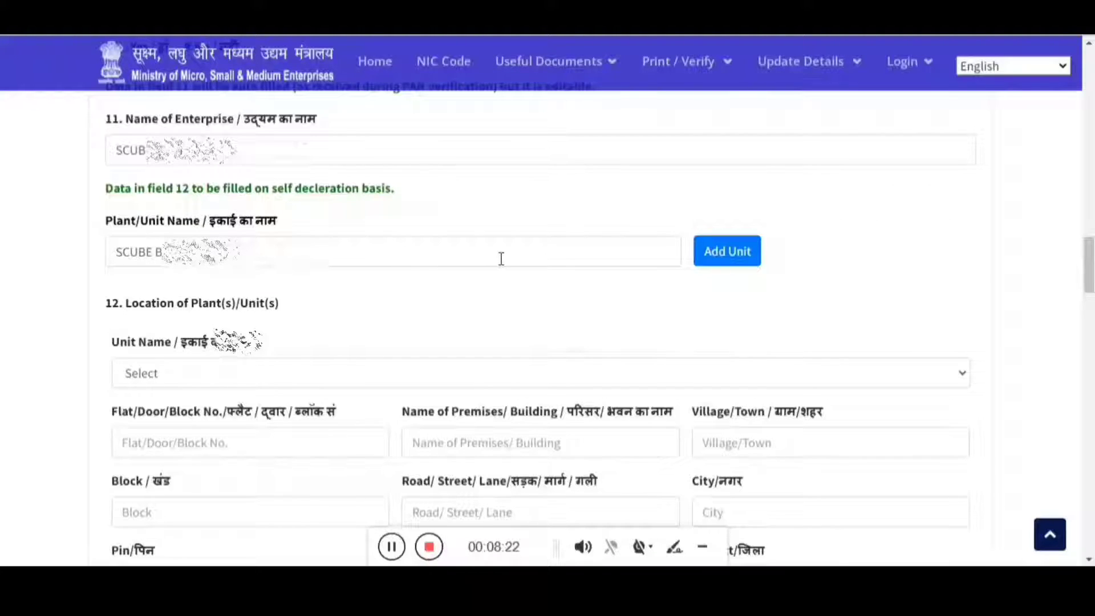
click(729, 258)
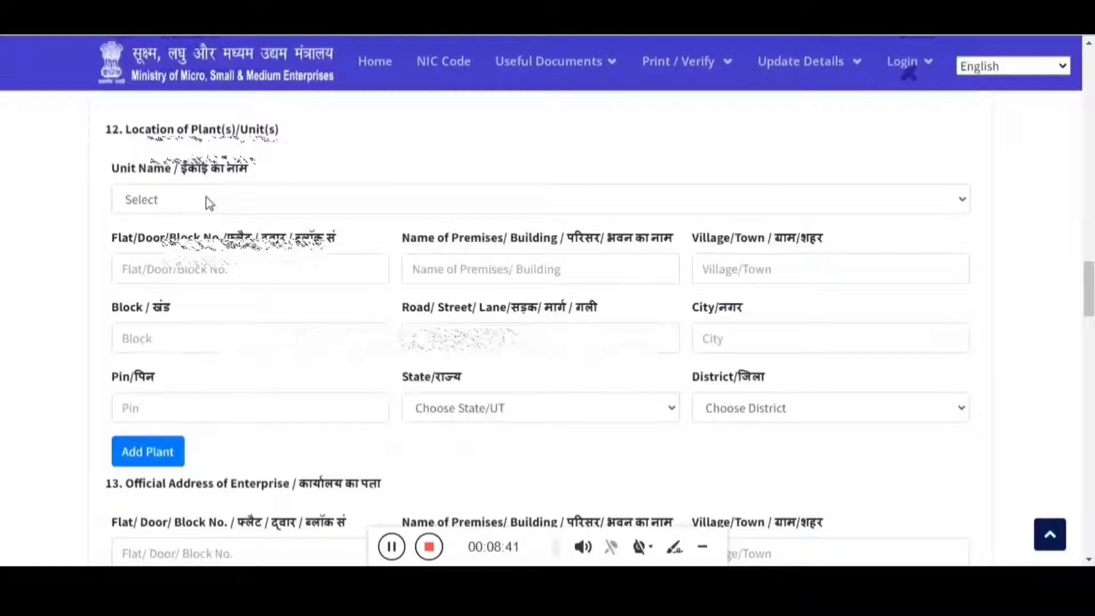
Select SCUBE BOOK STORE as the unit, add its plant location, then scroll to section 13
click(206, 198)
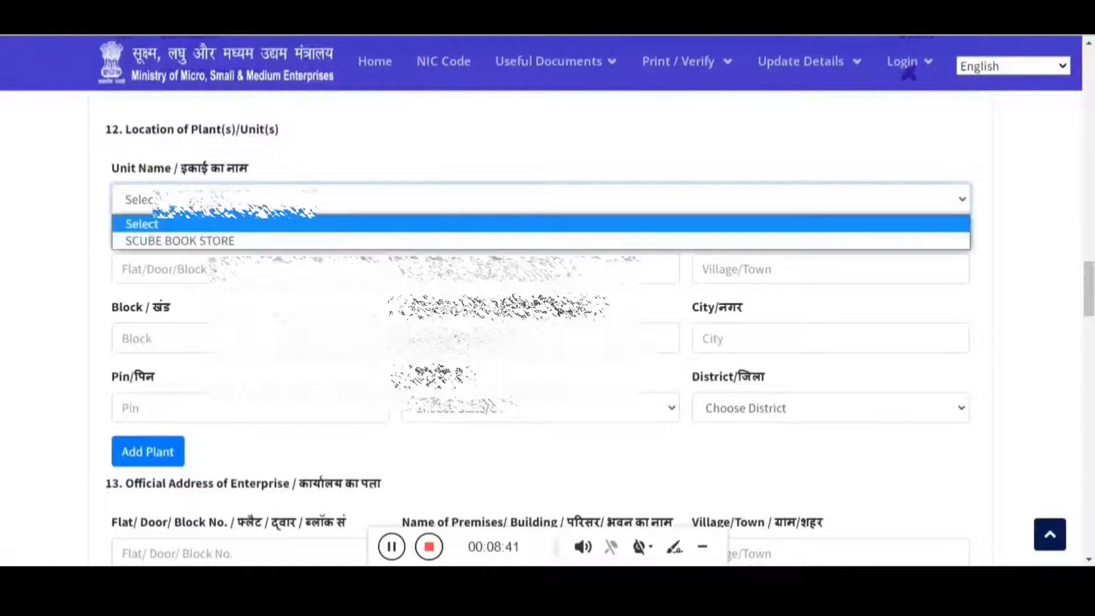
click(203, 239)
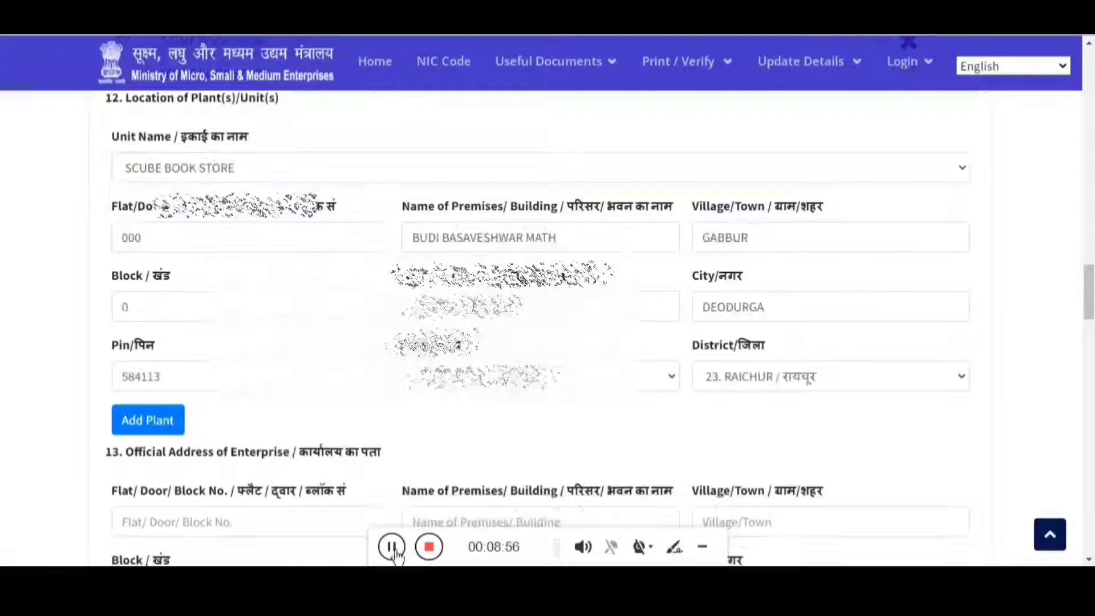
click(148, 426)
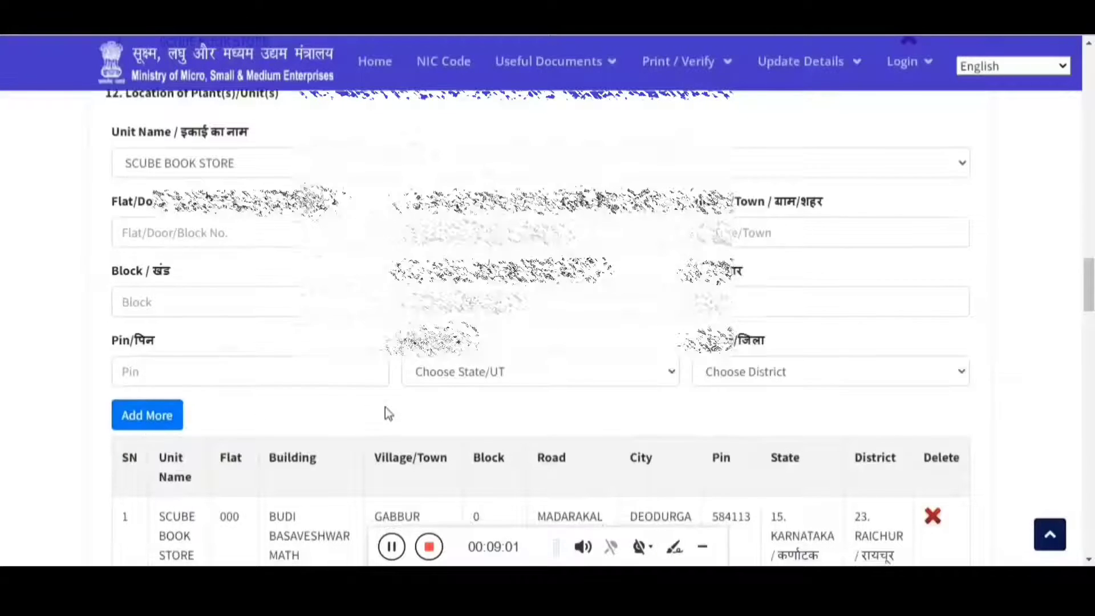
scroll(385, 406, down, 3)
scroll(385, 406, down, 3)
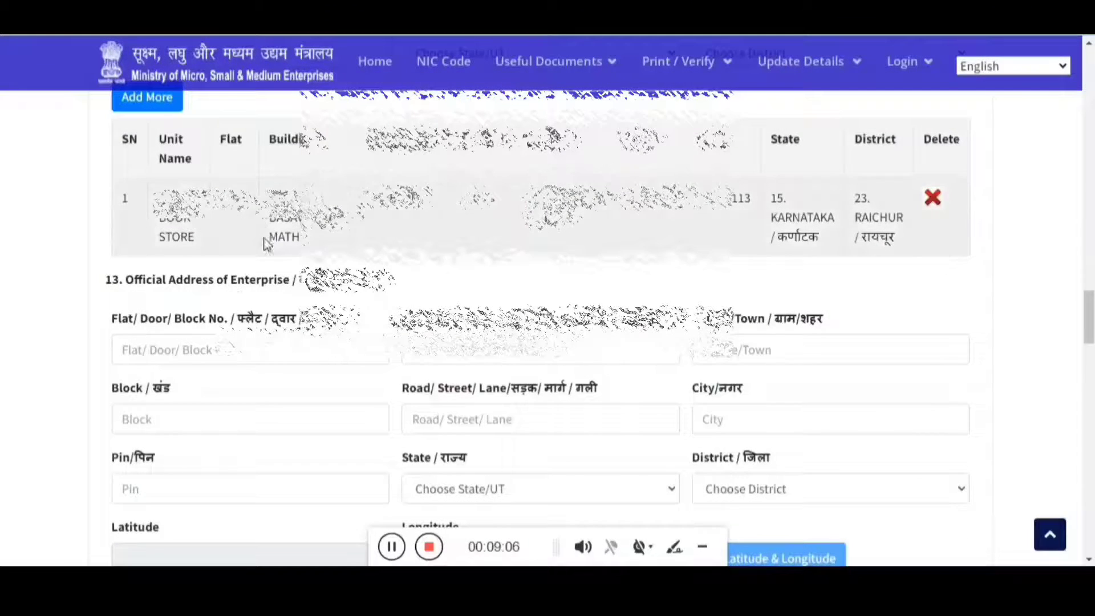
scroll(242, 297, down, 2)
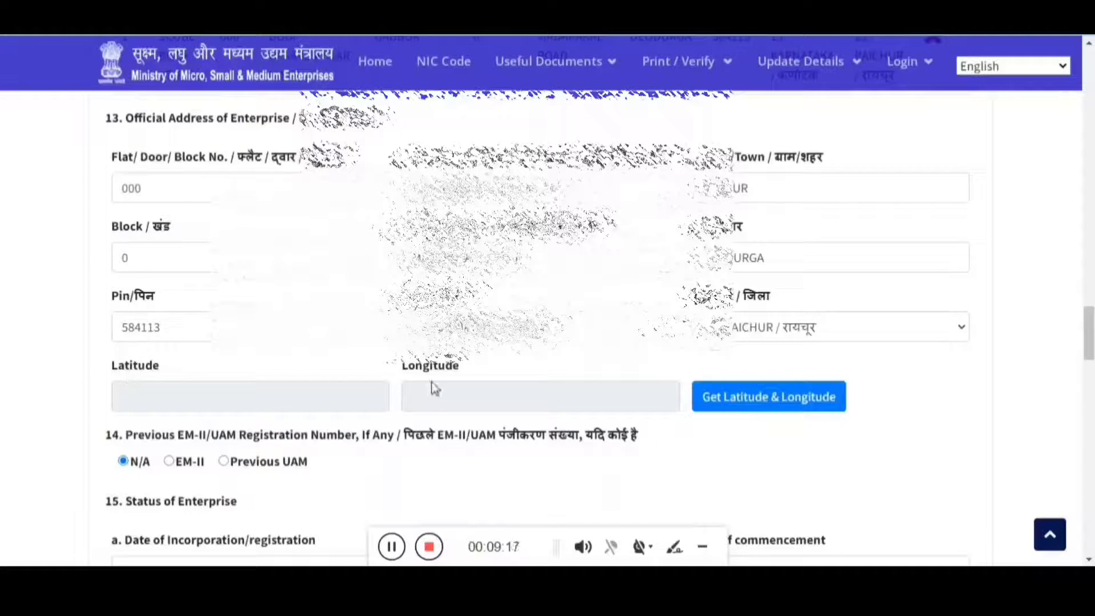
Pin the business location inside Raichur district on the geo-tagging map and accept the coordinates
click(792, 409)
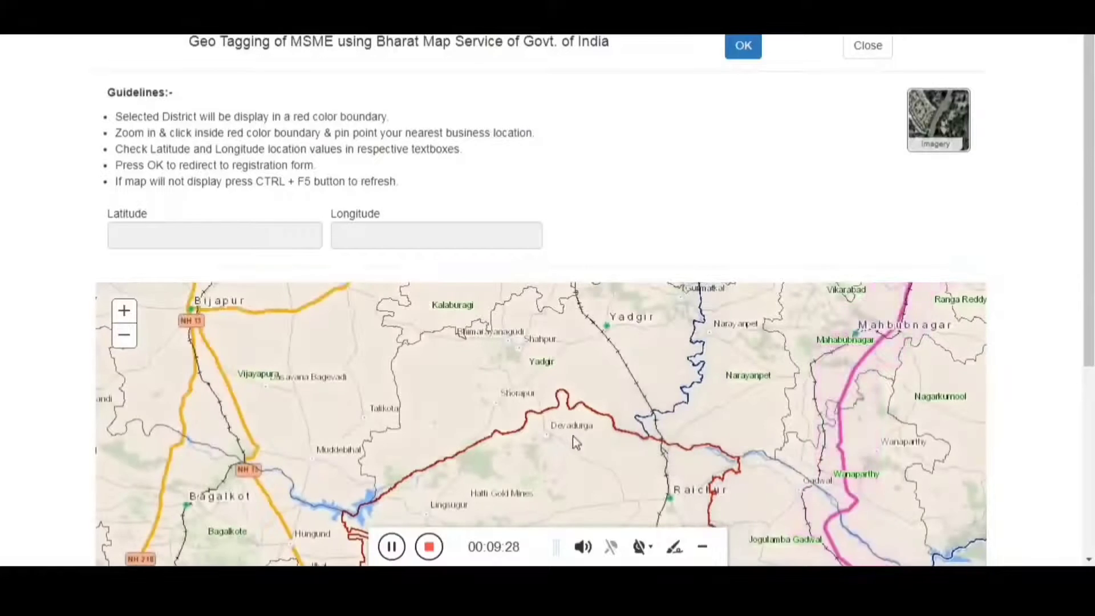
drag(1089, 289, 1090, 356)
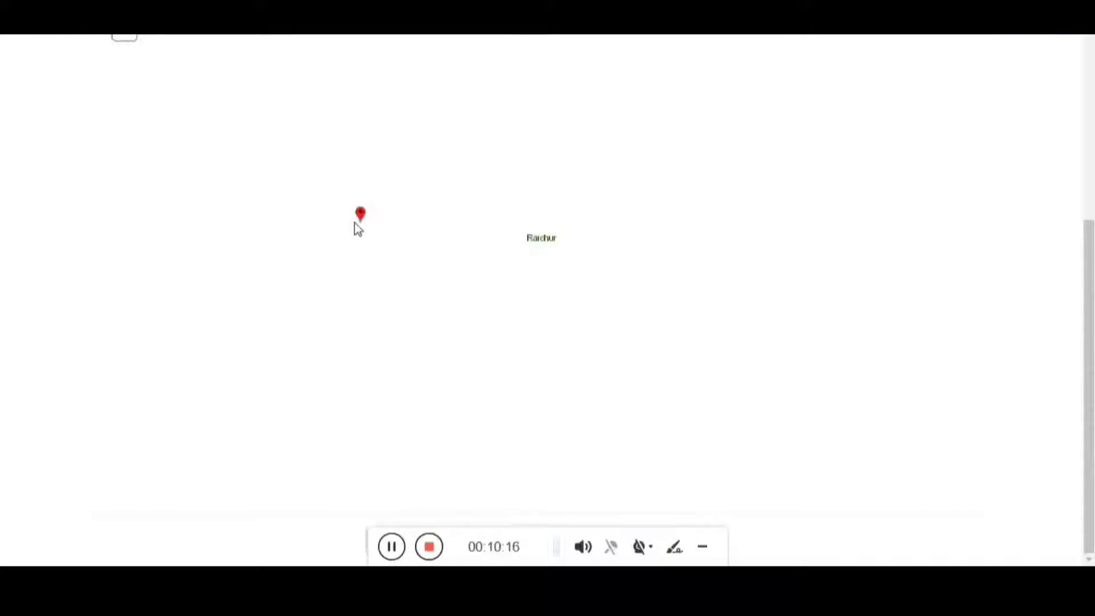
scroll(539, 262, down, 1)
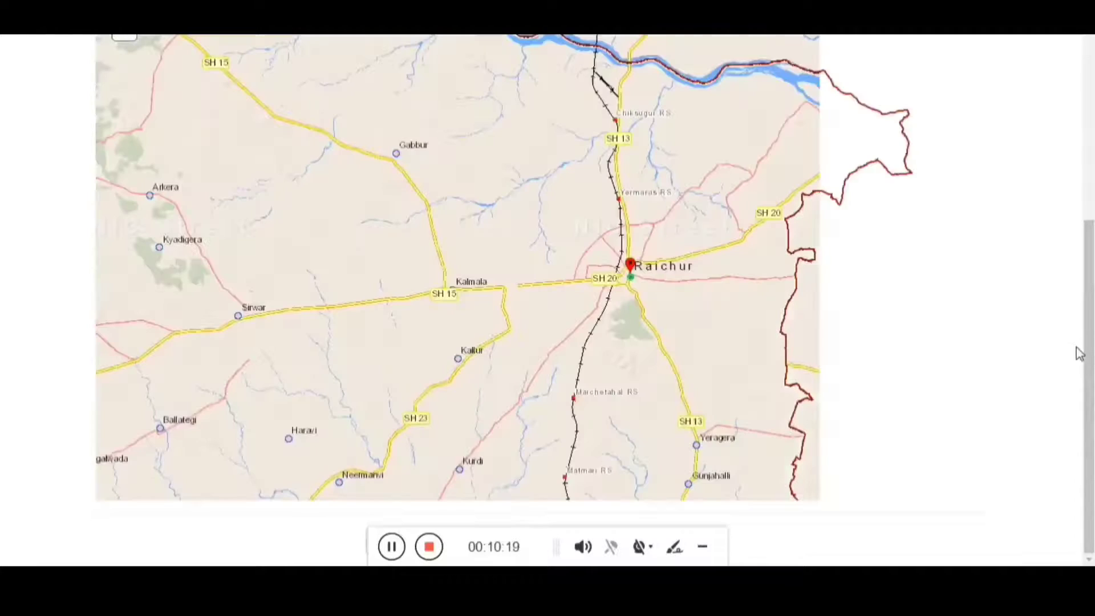
drag(1089, 366, 1085, 160)
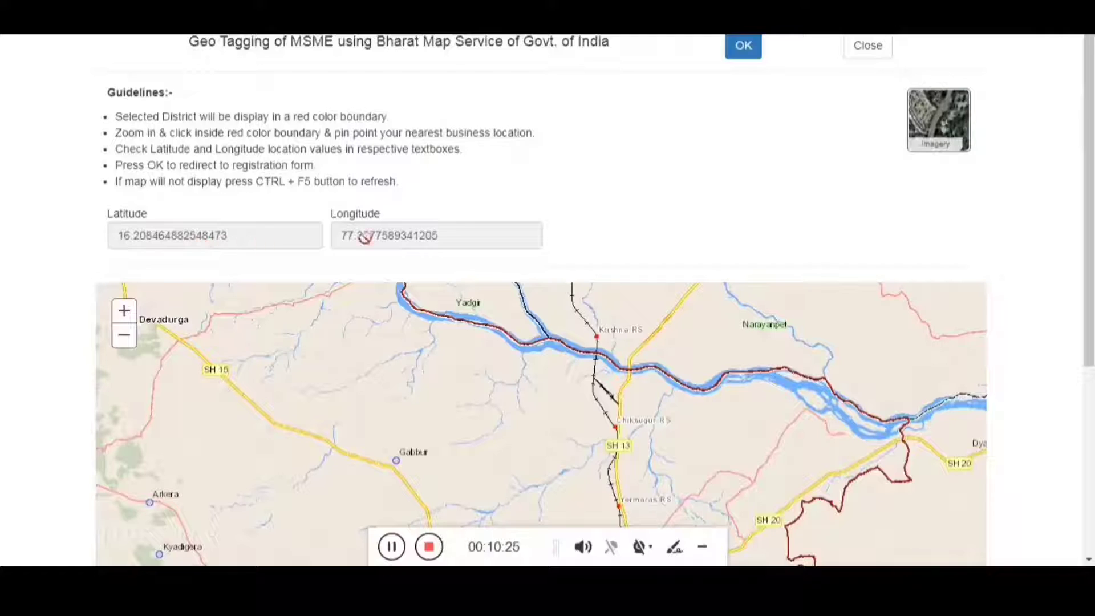
click(744, 48)
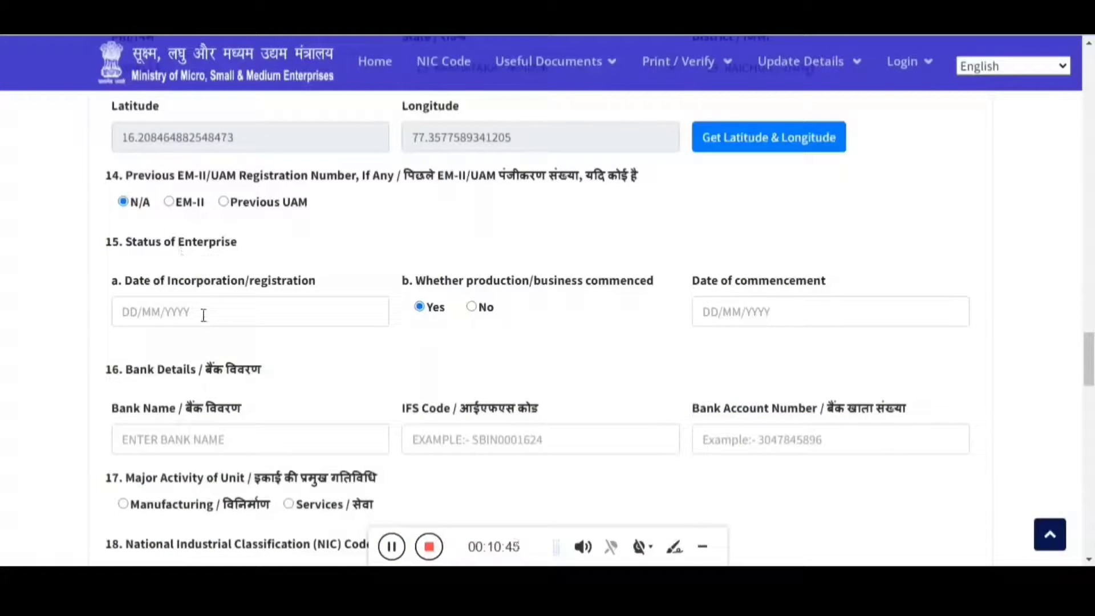
Set incorporation date 25/03/2020 and commencement date 25/03/2021
click(203, 313)
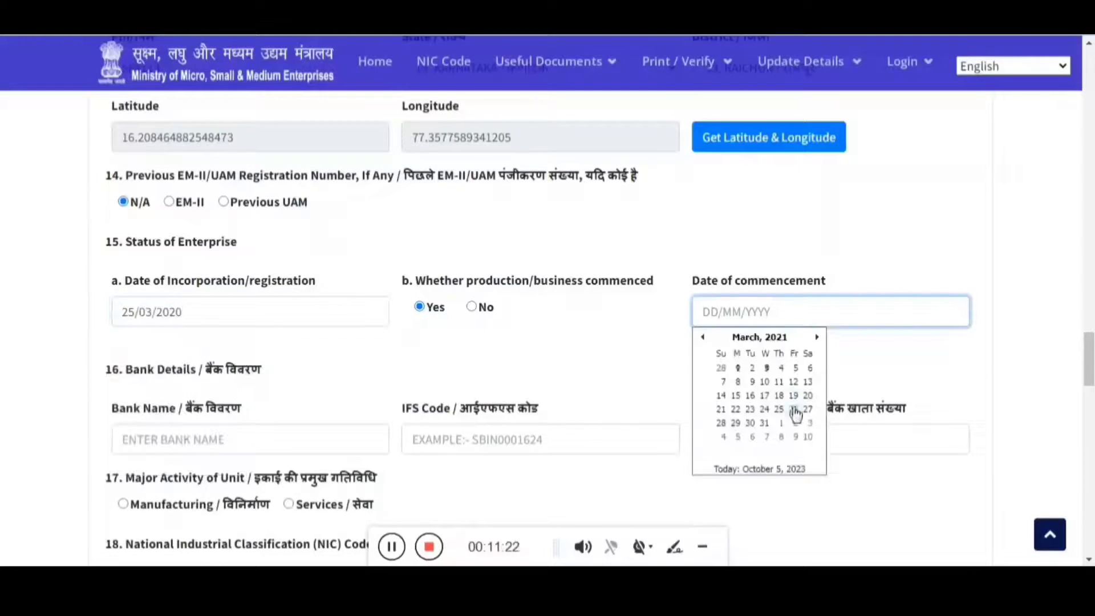
click(776, 422)
click(301, 390)
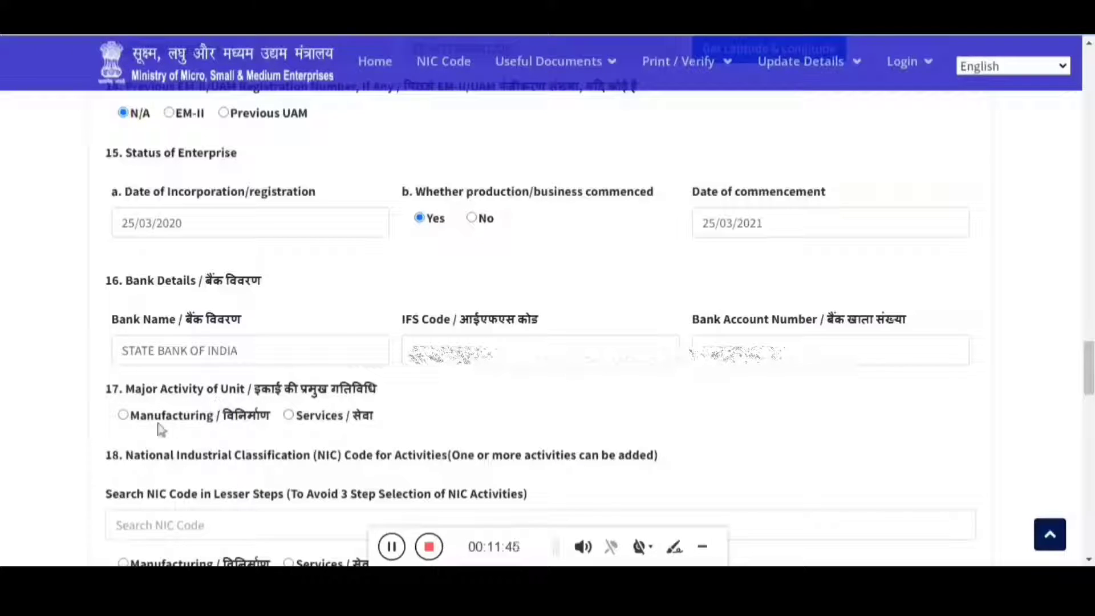
Mark the major activity as Services and bring up the NIC code reference PDF
click(289, 415)
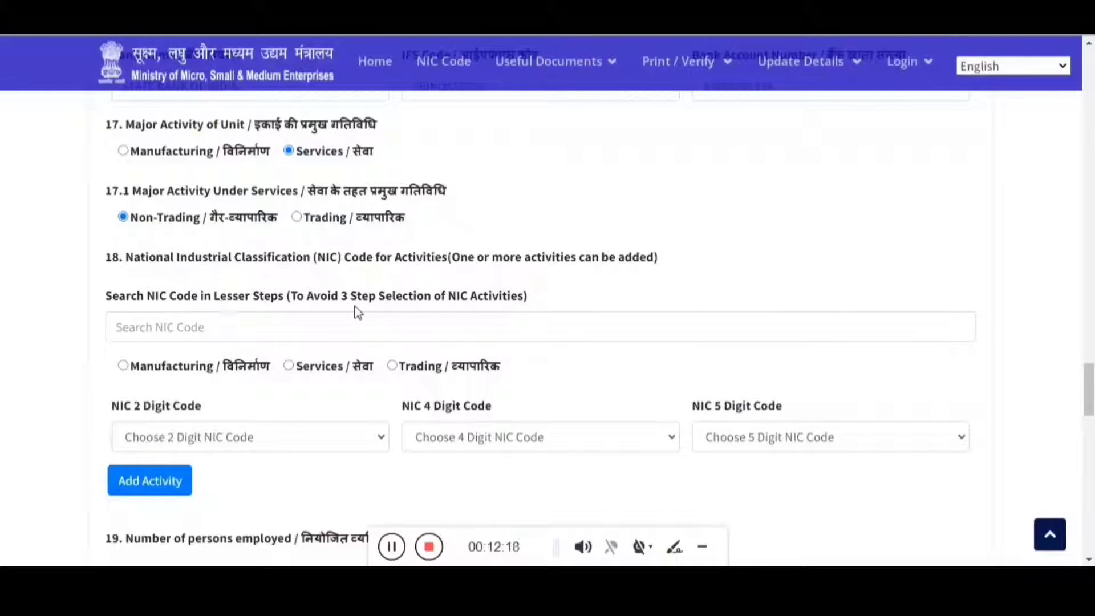
click(258, 331)
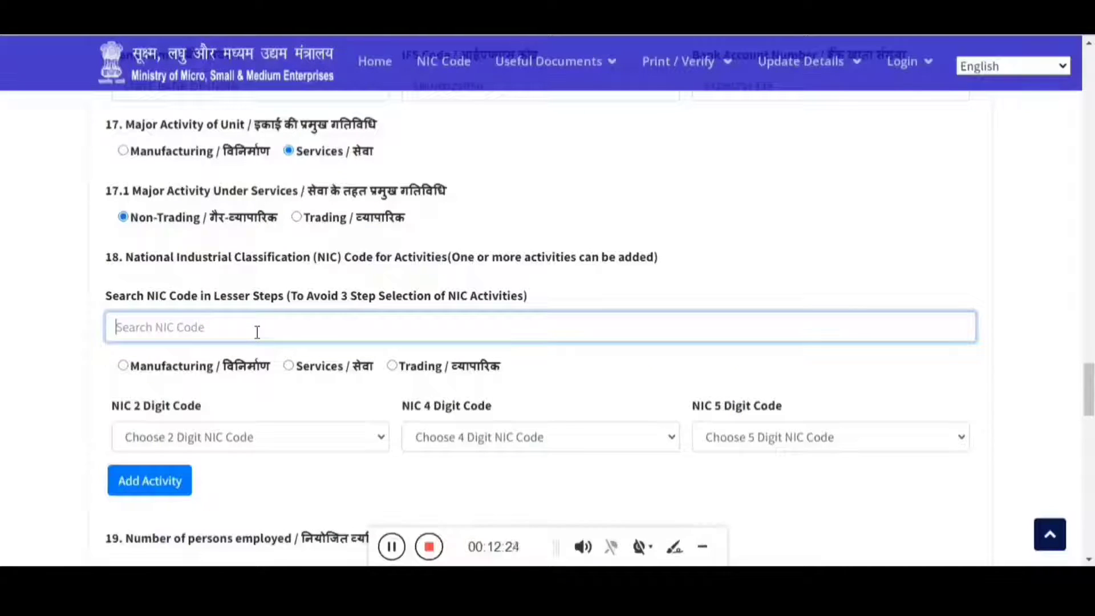
click(369, 597)
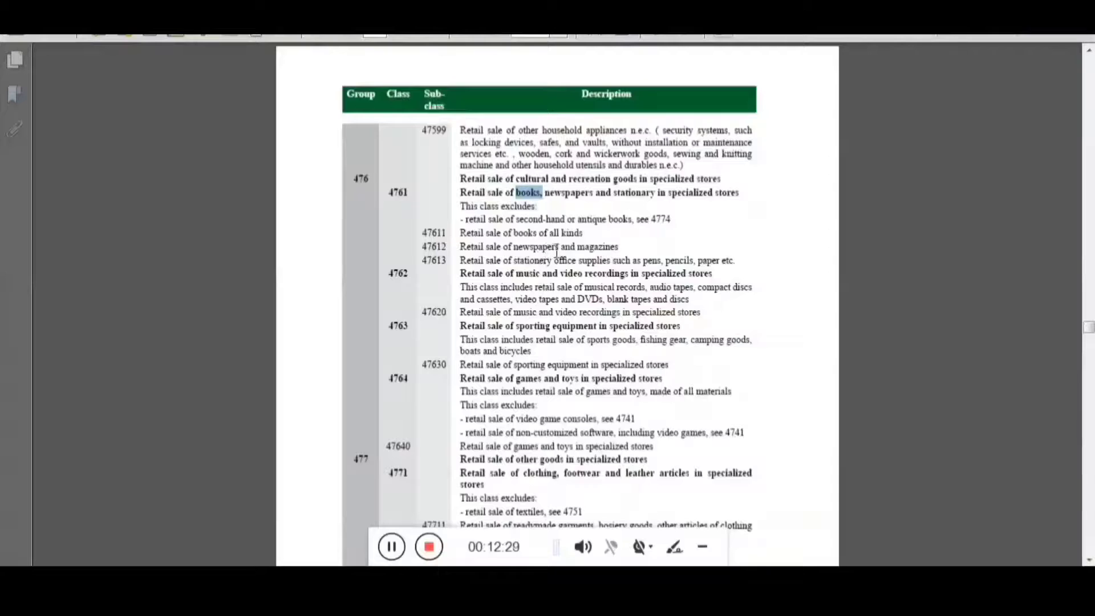
Scroll the NIC PDF to class 4761, retail sale of books, newspapers and stationery
scroll(556, 251, up, 2)
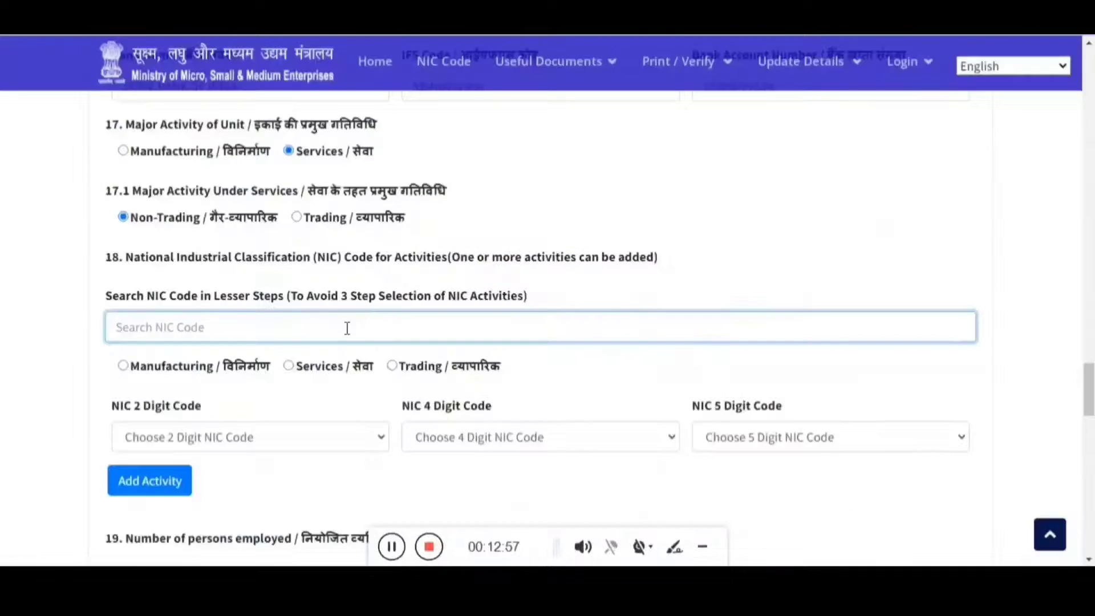
Search for books, pick class 4761, choose 5-digit code 47613, and add the activity
text(b)
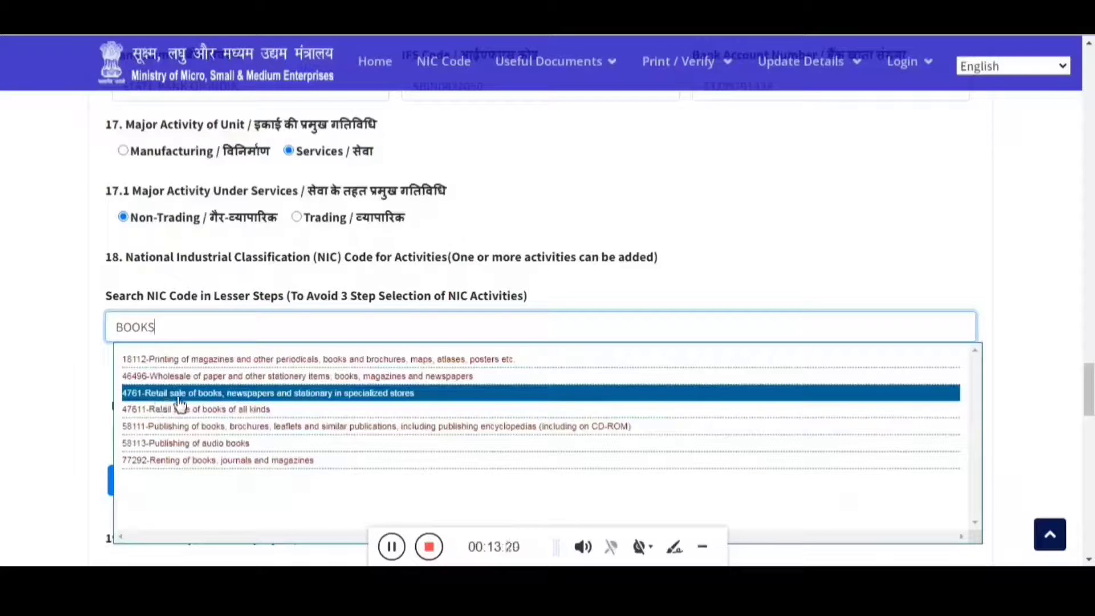
click(354, 392)
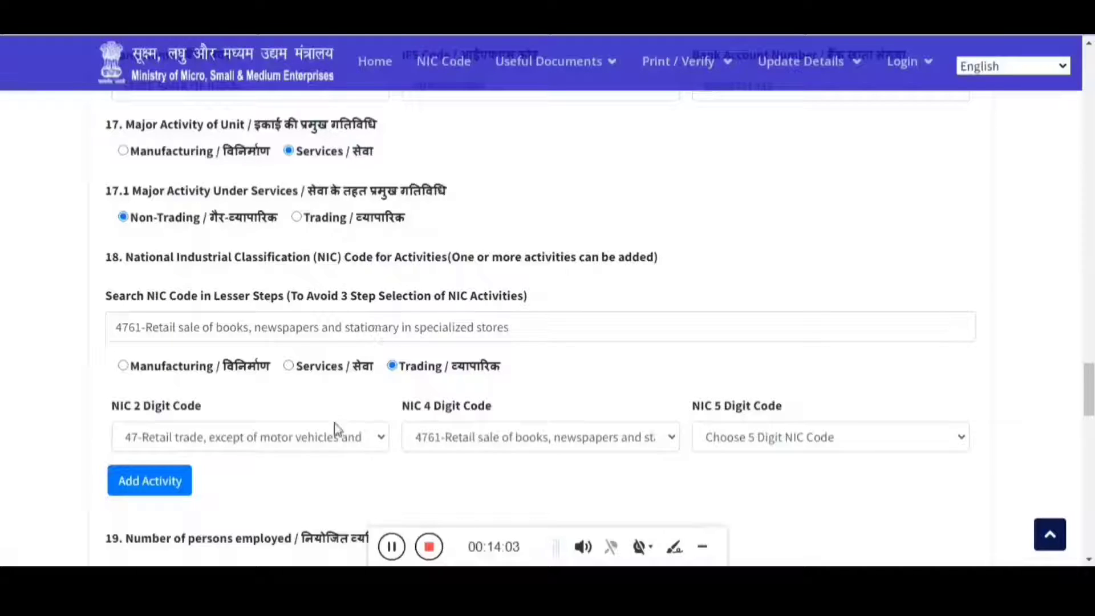
click(830, 443)
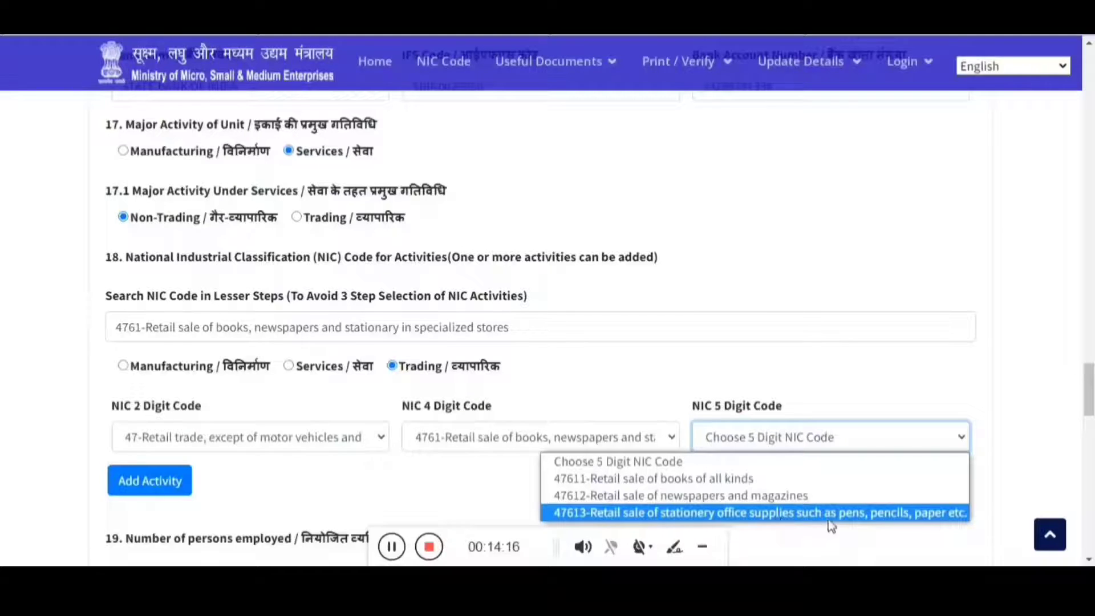
click(913, 513)
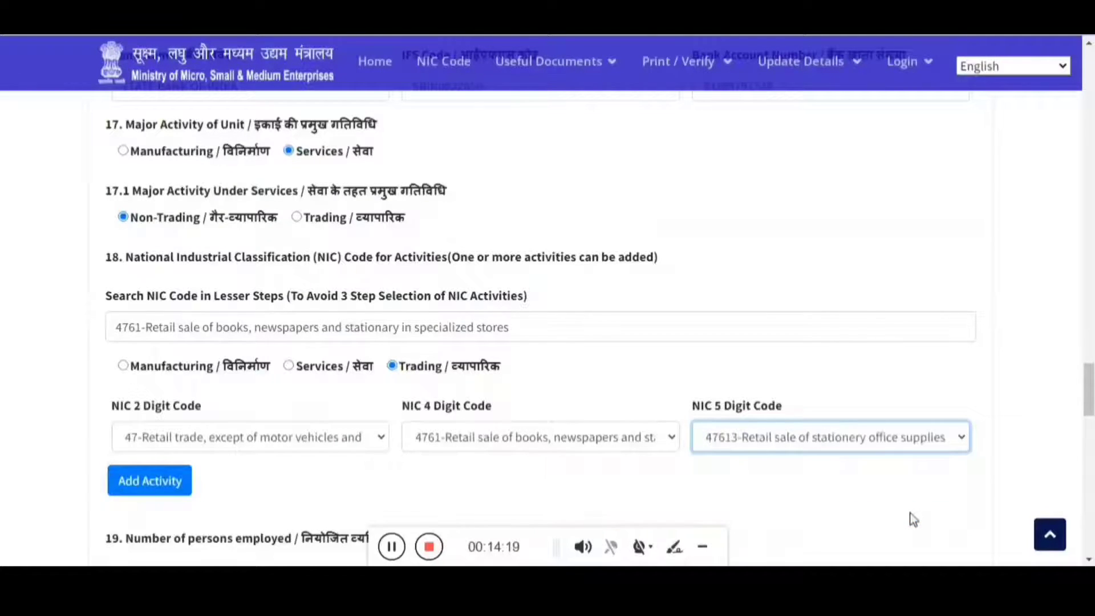
click(147, 482)
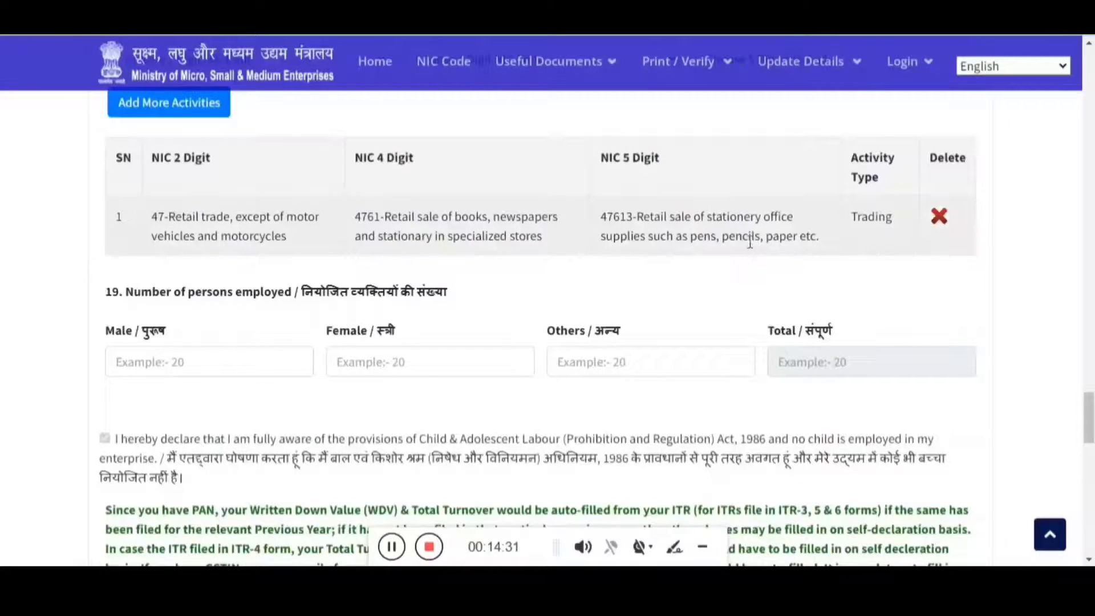
Enter 1 male employee, then go to the plant and machinery WDV field
click(207, 358)
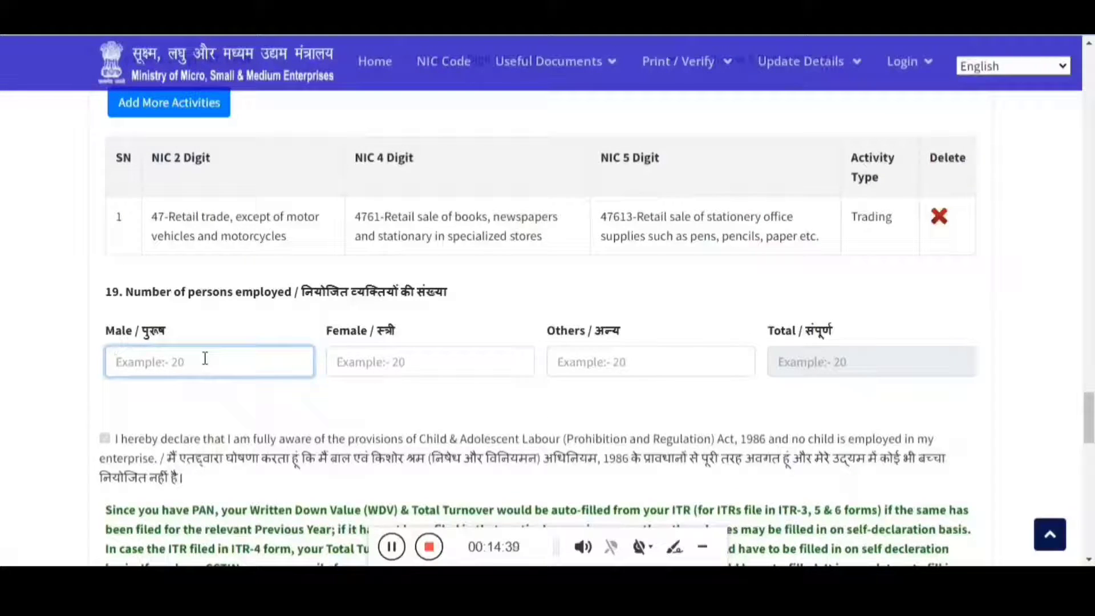
text(1)
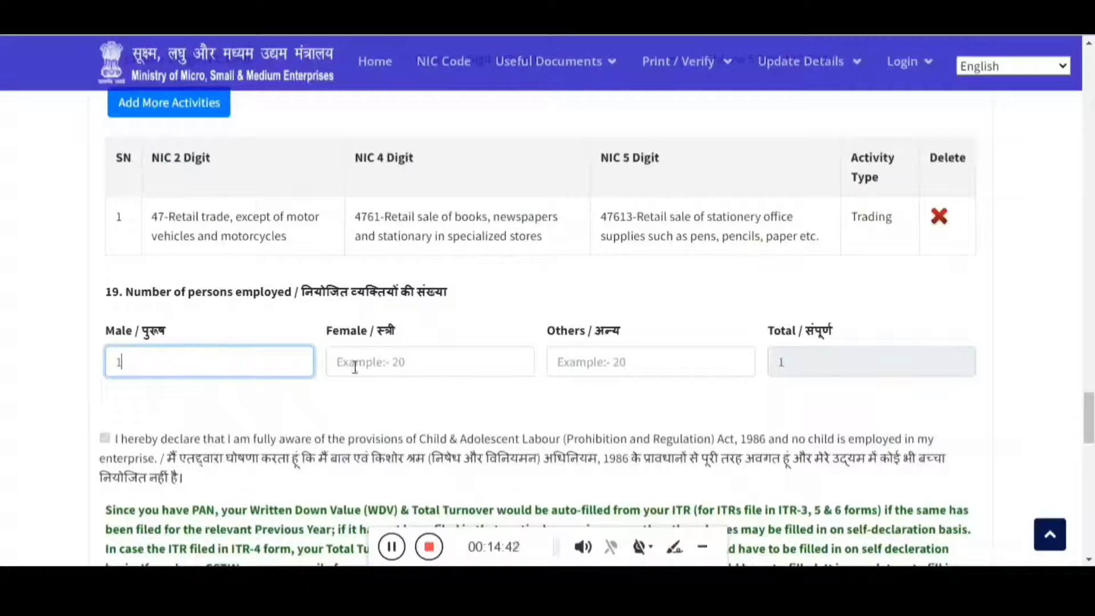
click(357, 364)
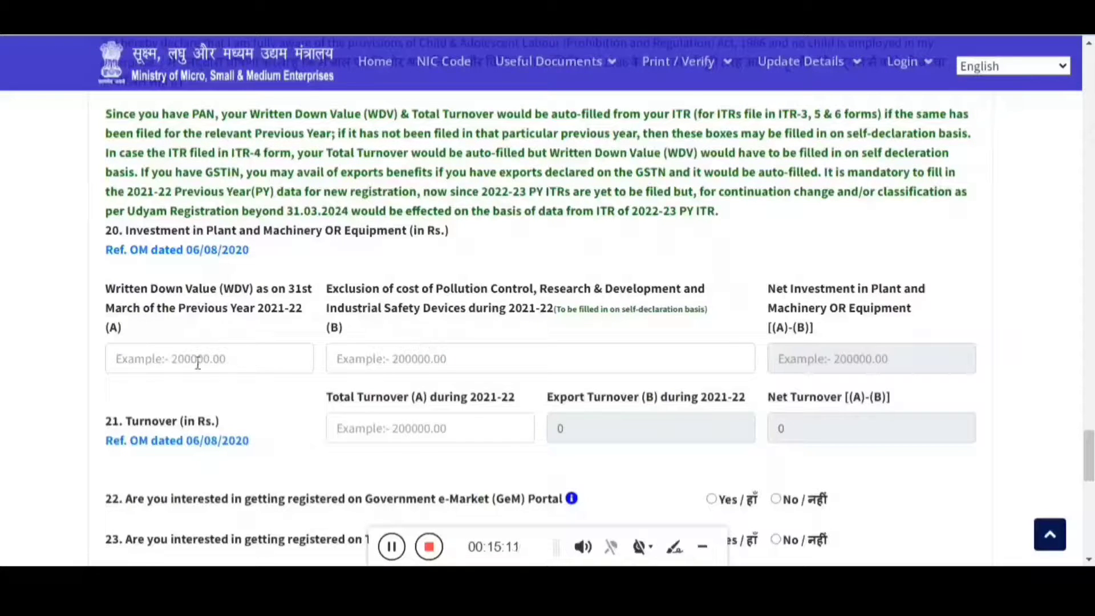
click(172, 358)
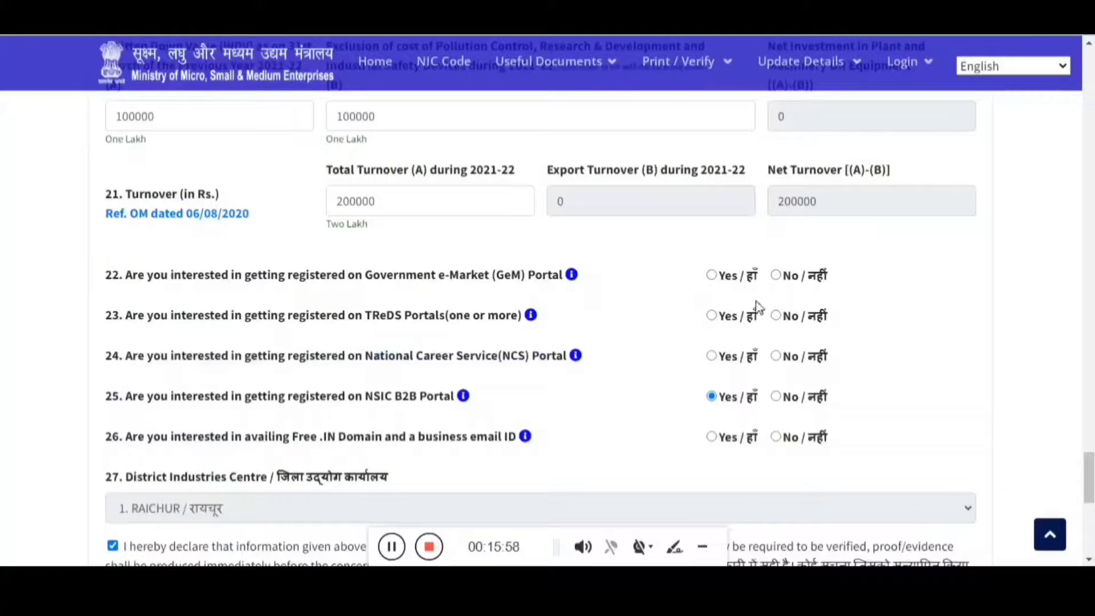
Answer No to the GeM, TReDS, NCS and NSIC B2B portal questions
click(775, 276)
click(777, 317)
click(776, 357)
click(776, 397)
scroll(878, 402, down, 3)
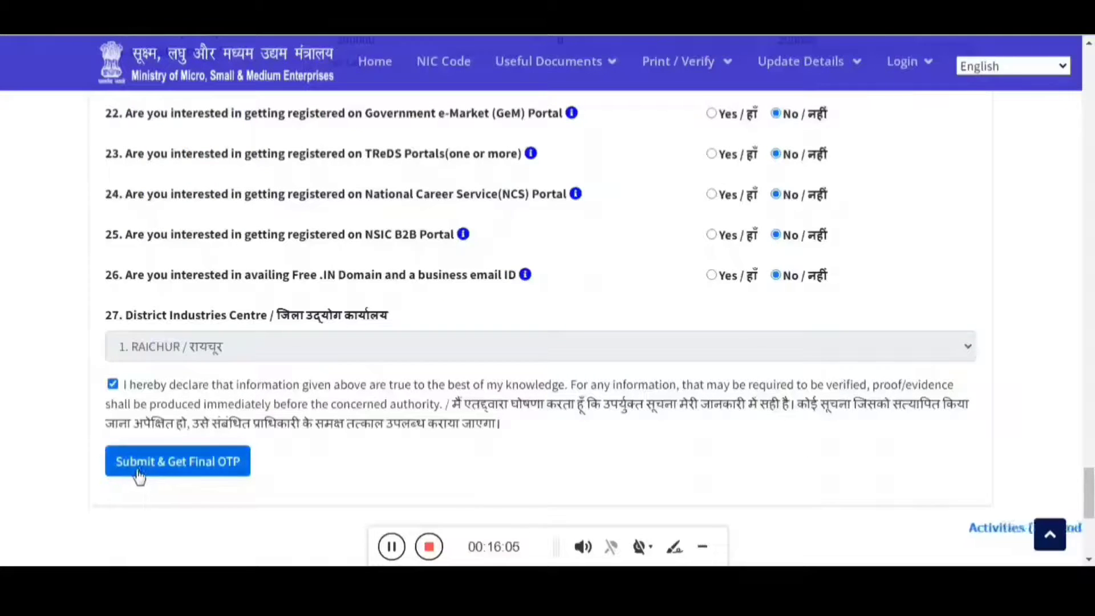
Request the final OTP, confirm the details, and submit with the OTP and verification code
click(199, 468)
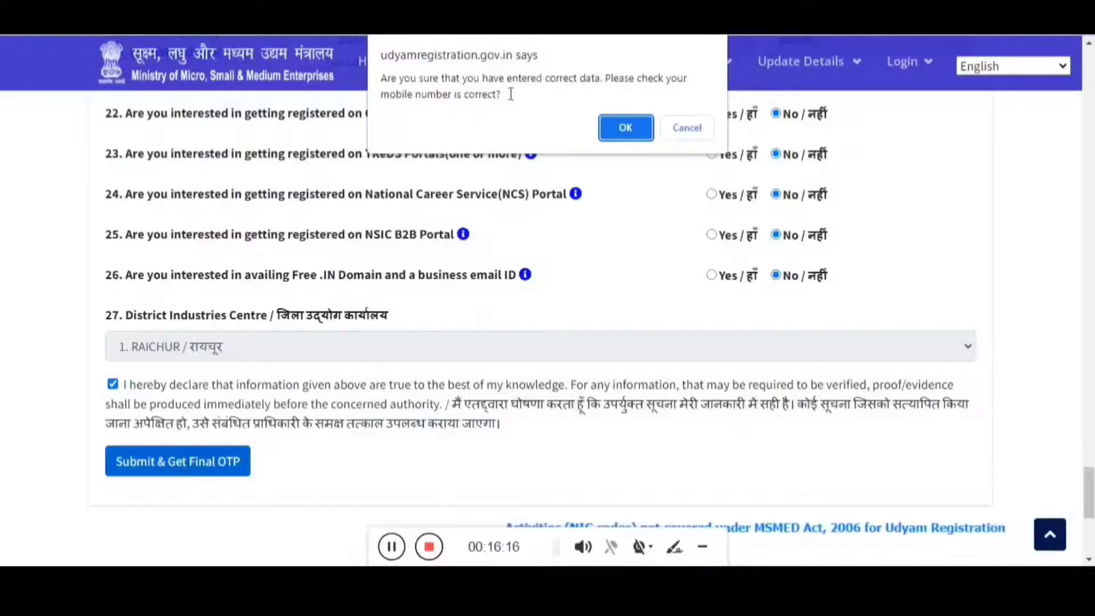
click(626, 127)
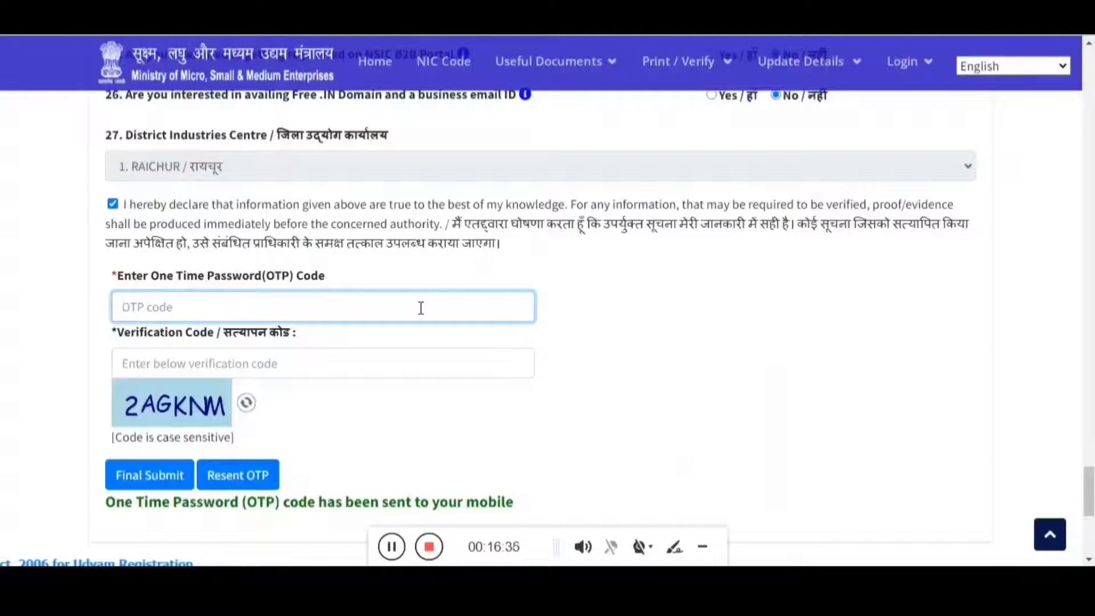
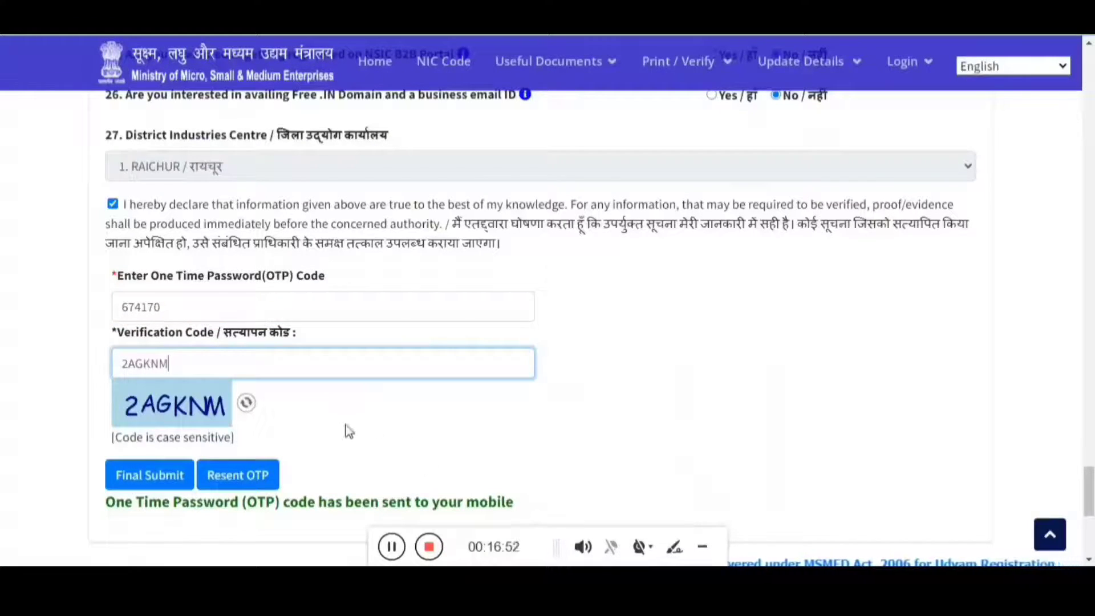
click(142, 478)
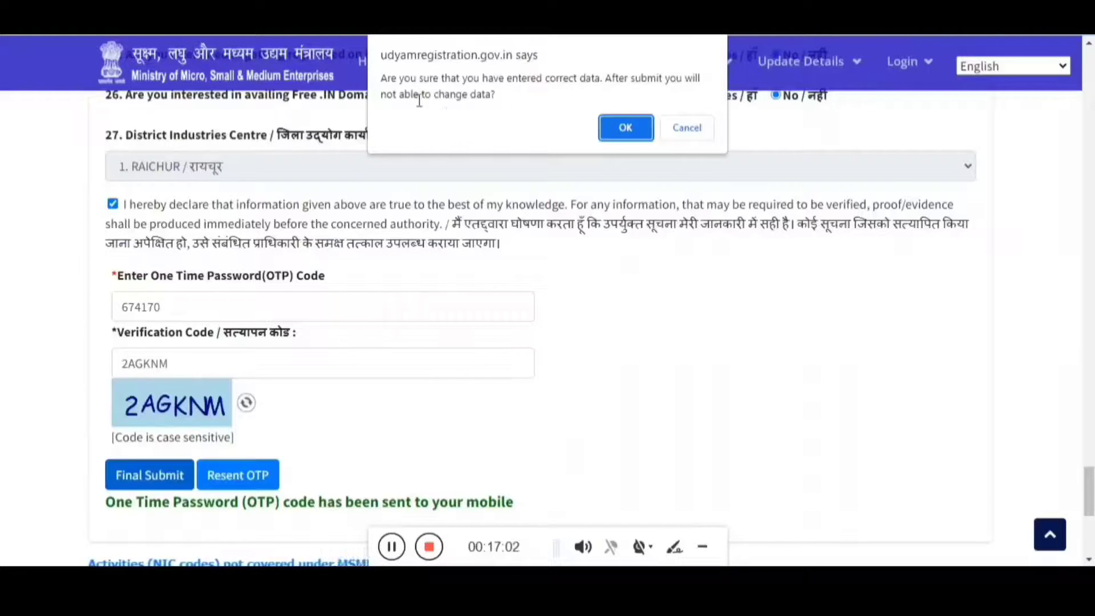
Confirm the final submission and copy the issued Udyam Registration Number
click(614, 124)
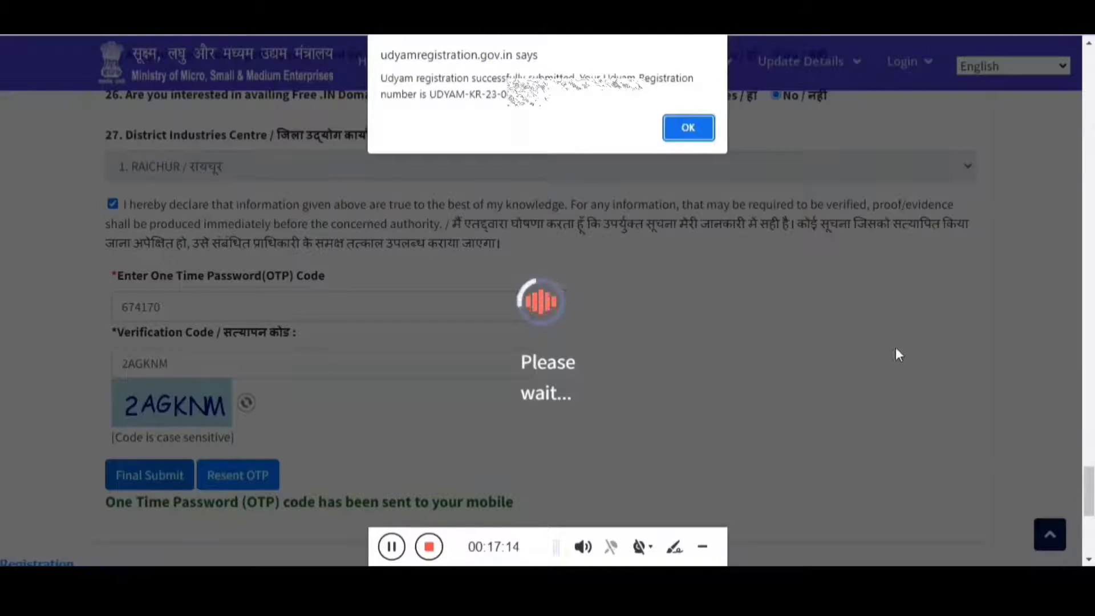
drag(470, 94, 588, 112)
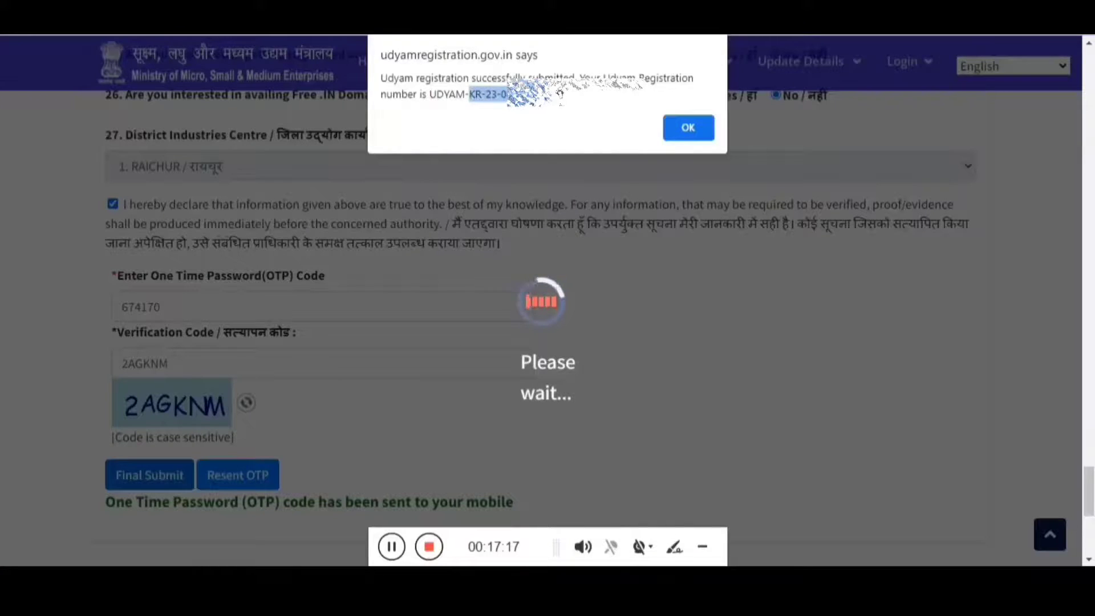
click(687, 126)
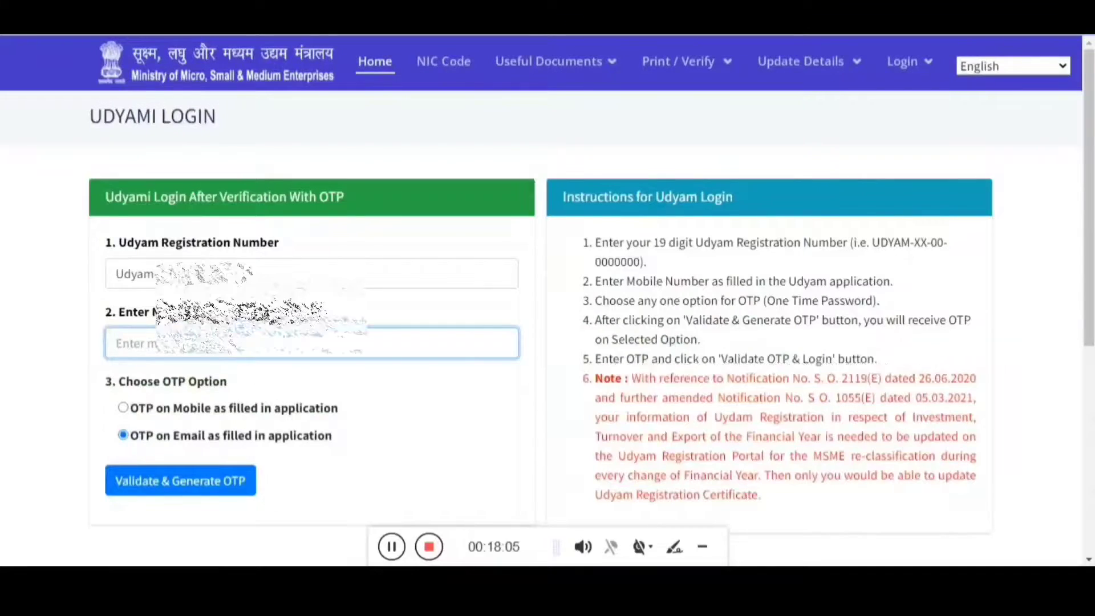
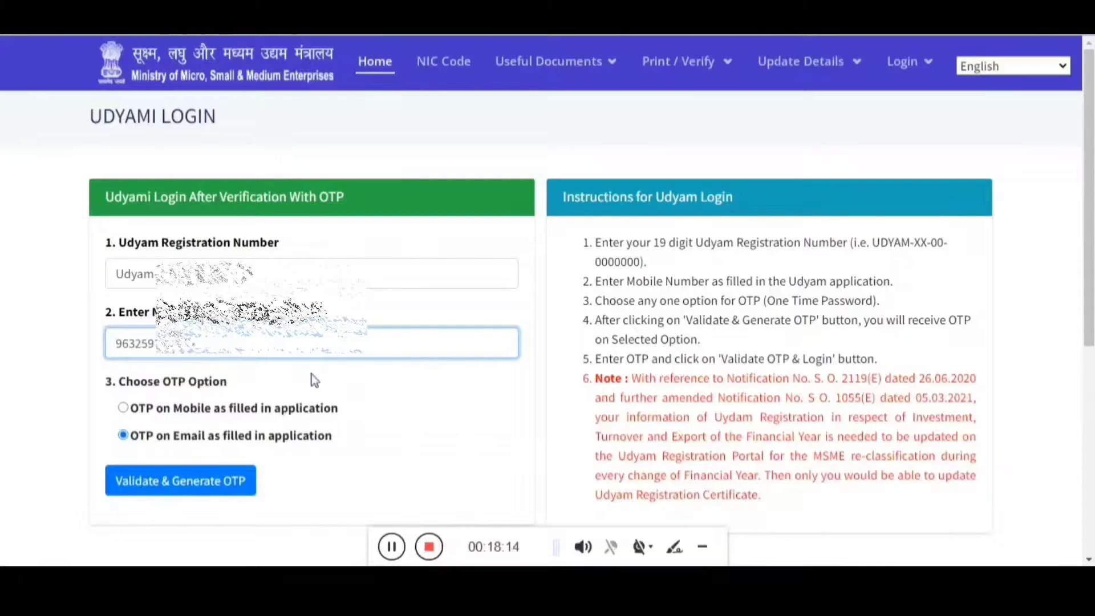
Enter the mobile number, choose OTP on Mobile, and log in with the received login OTP
click(127, 407)
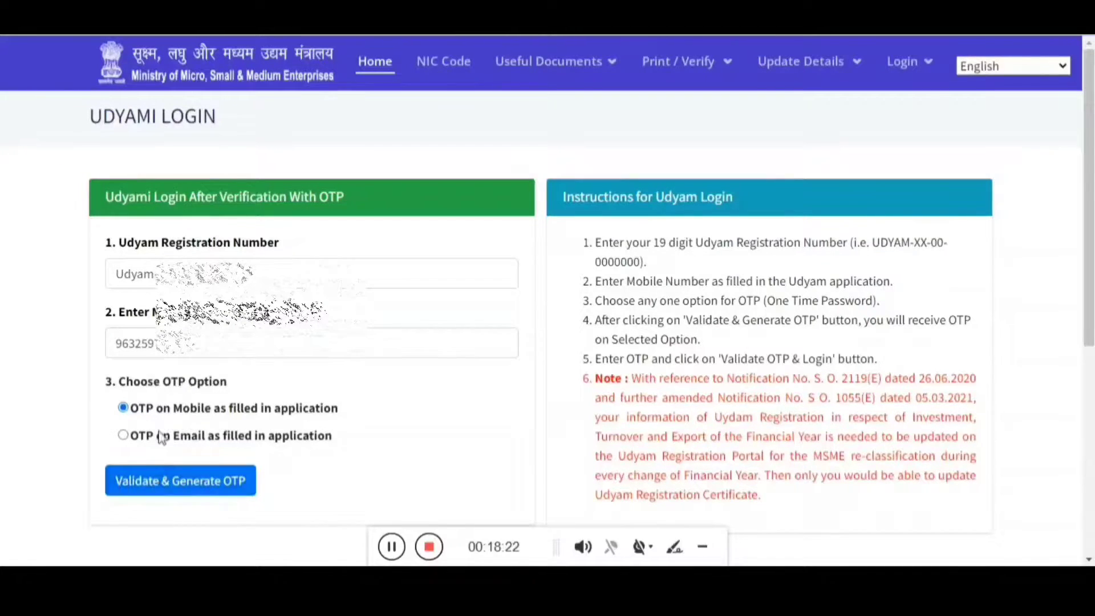
click(170, 489)
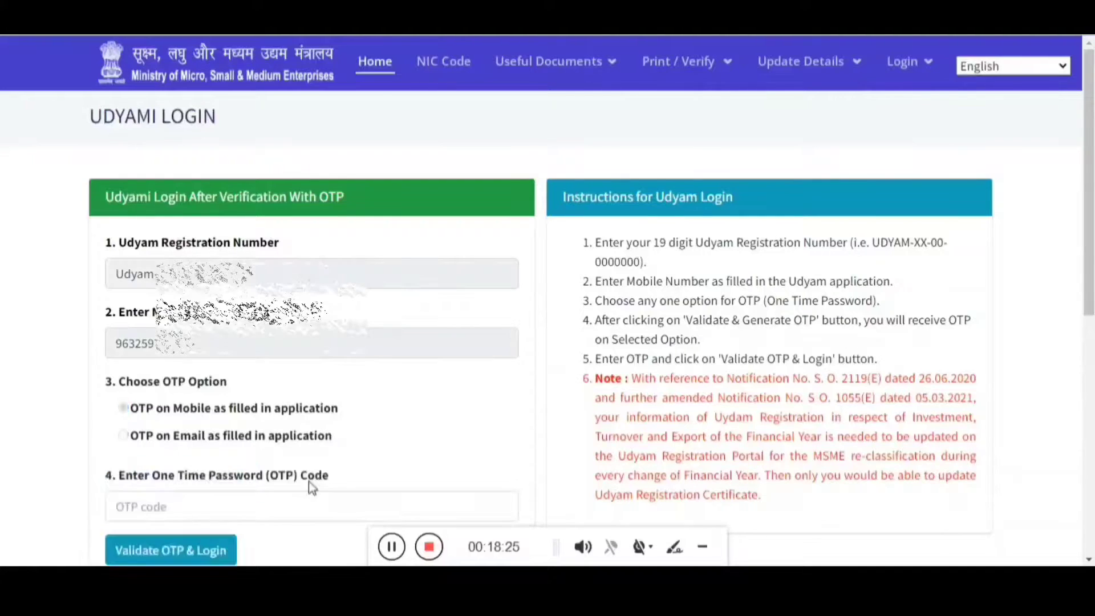
click(321, 506)
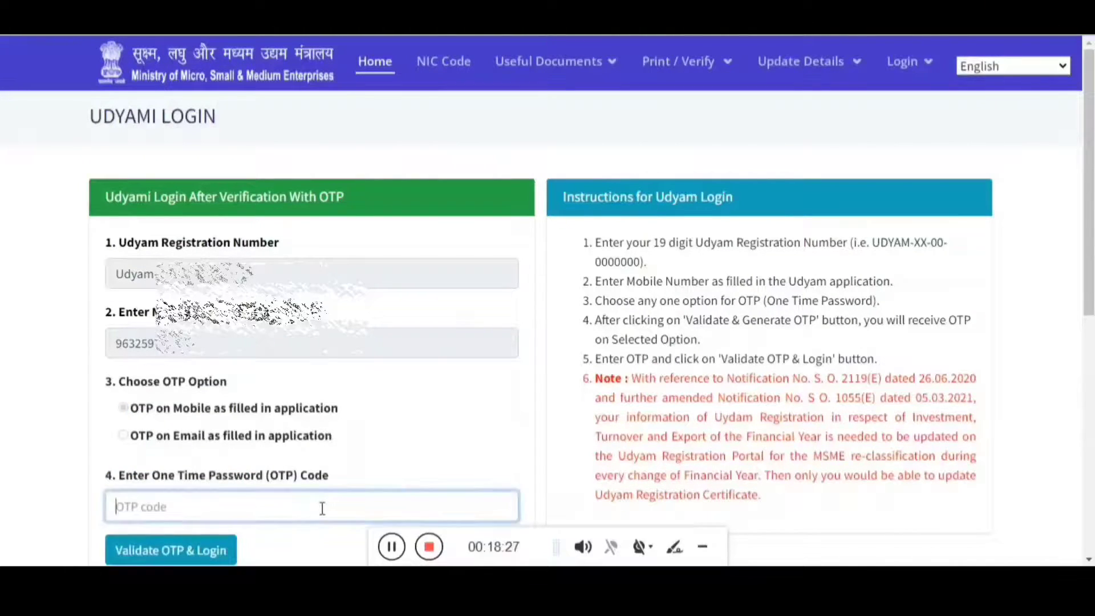
click(191, 550)
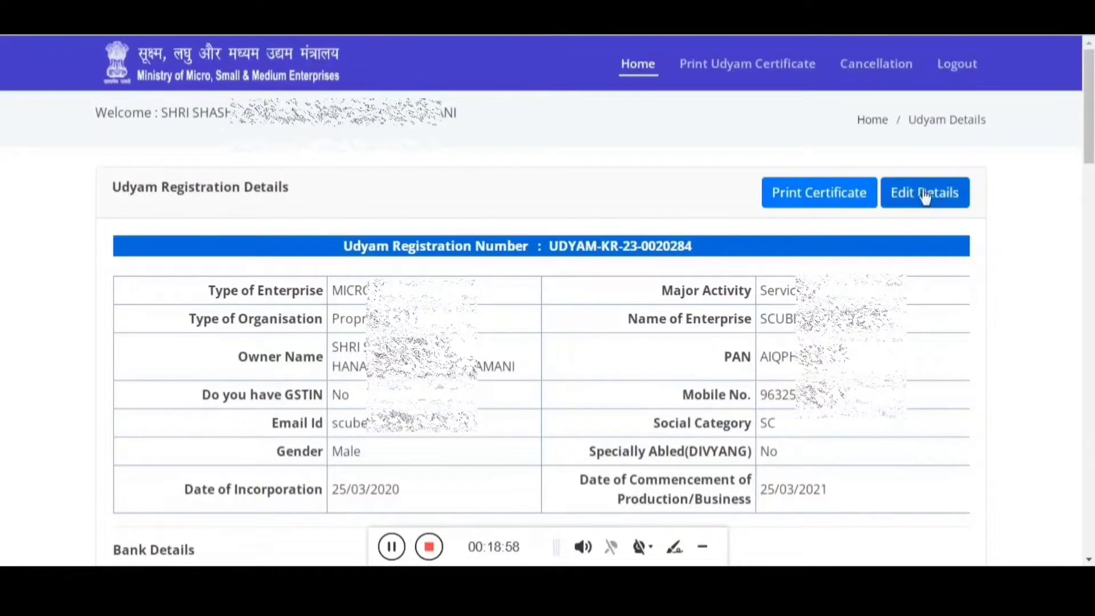
Open the Udyam Registration Certificate and print it with Save as PDF as the destination
click(826, 196)
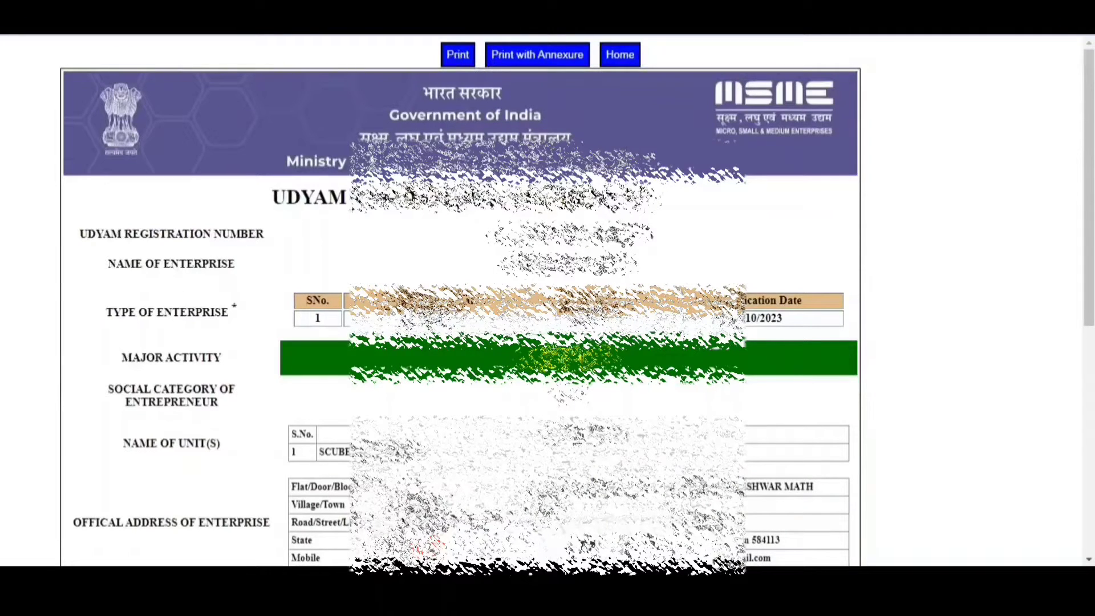
click(457, 56)
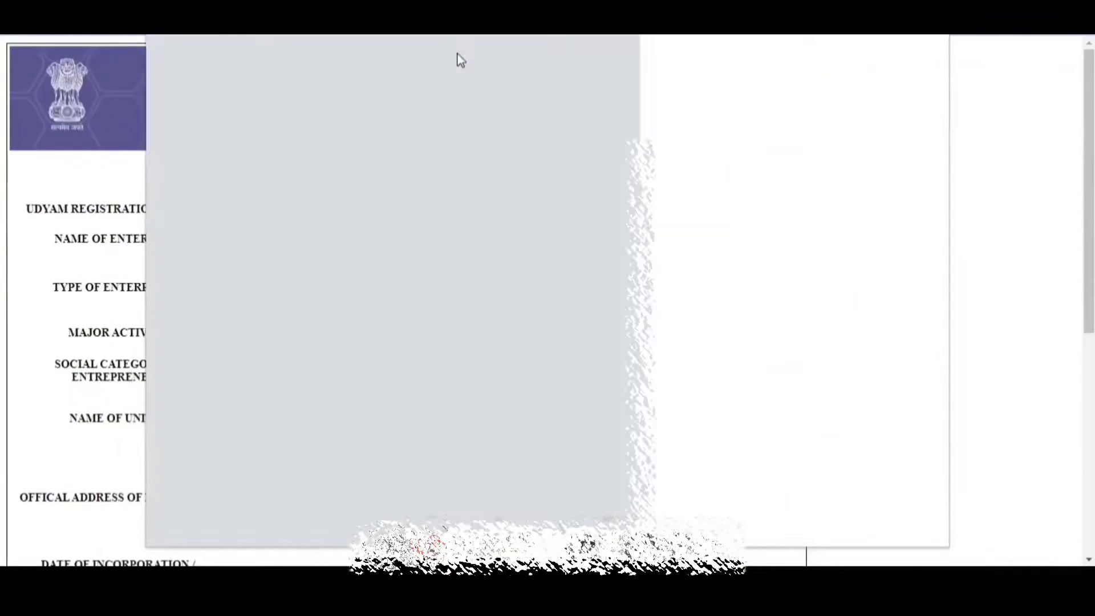
click(898, 110)
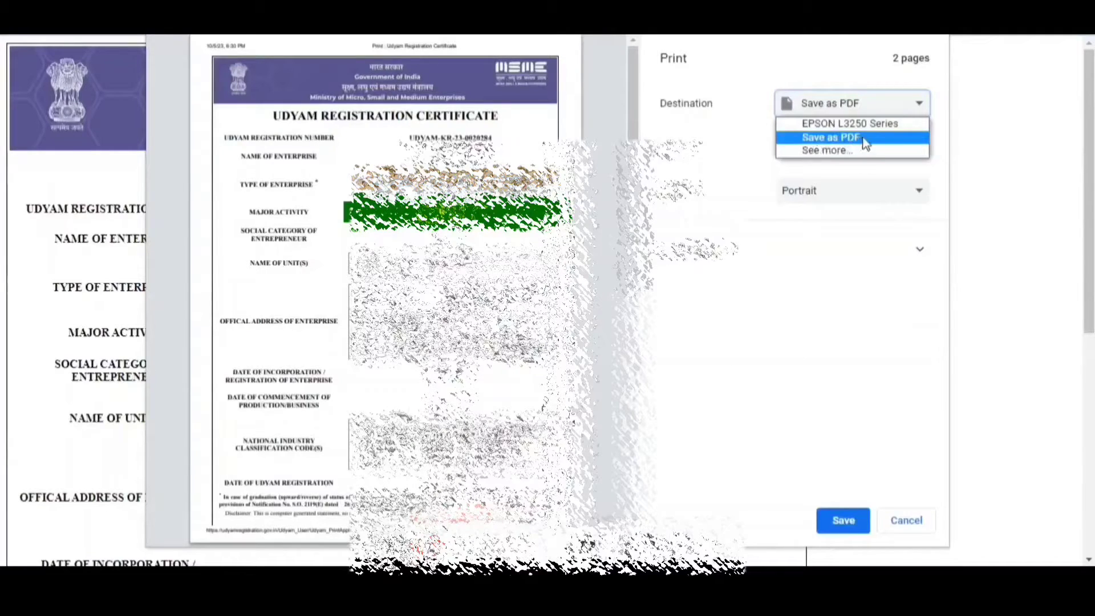
click(850, 428)
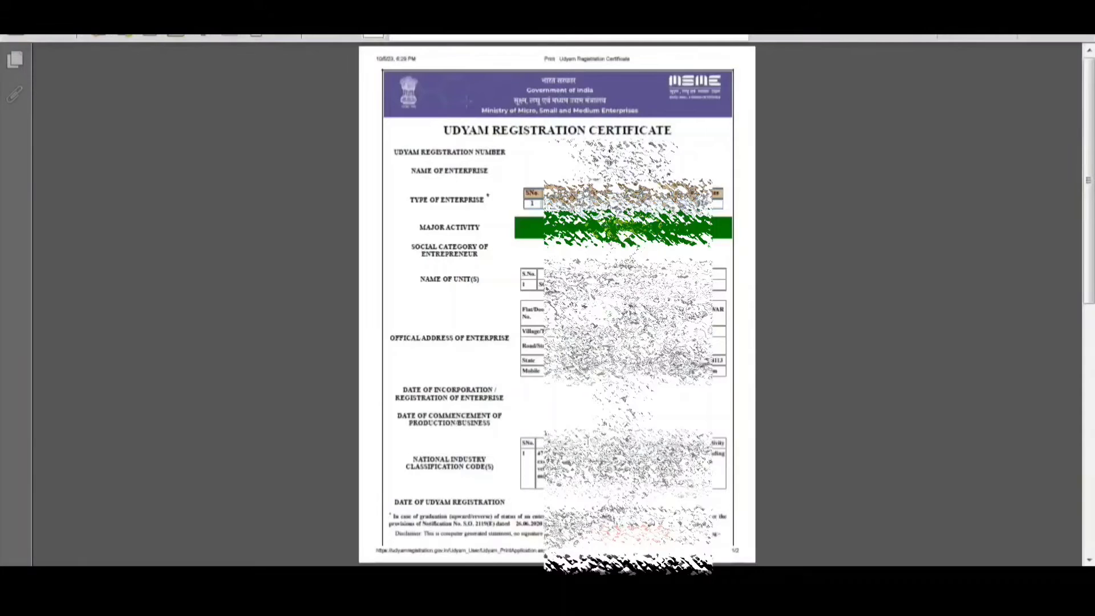